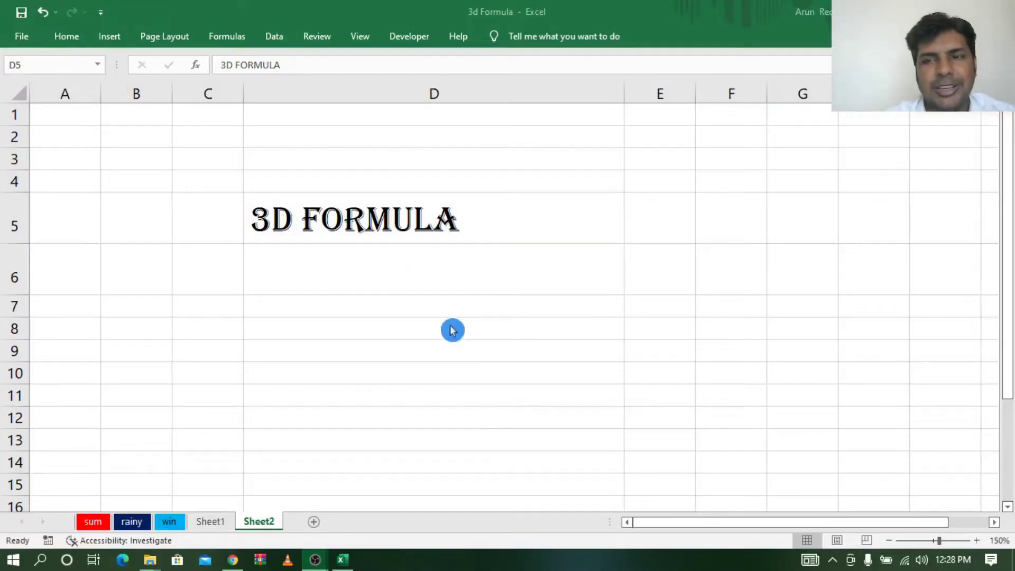
- Select the 3D FORMULA title, briefly visit the browser, then switch to the sum sheet
click(418, 216)
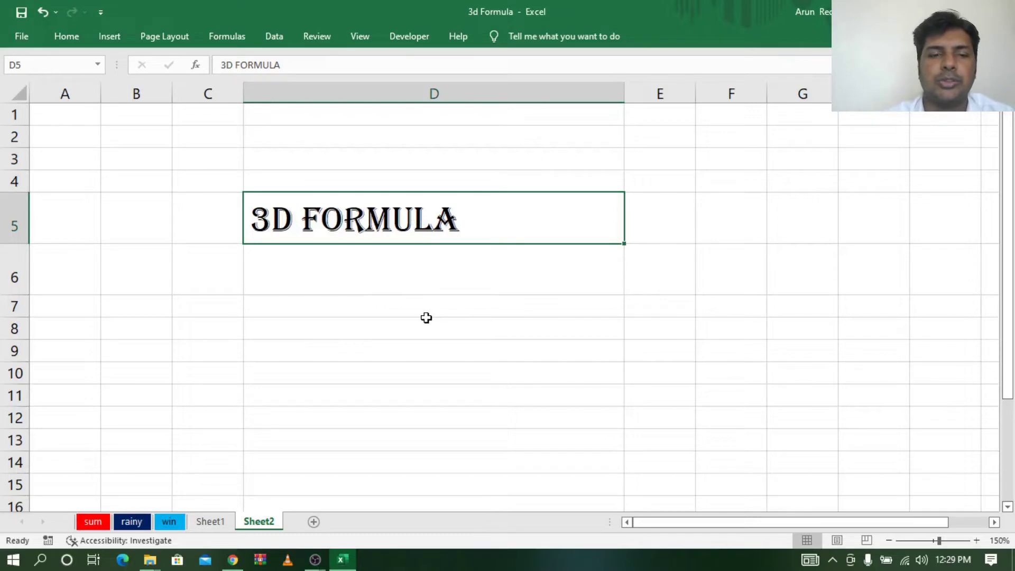
click(234, 561)
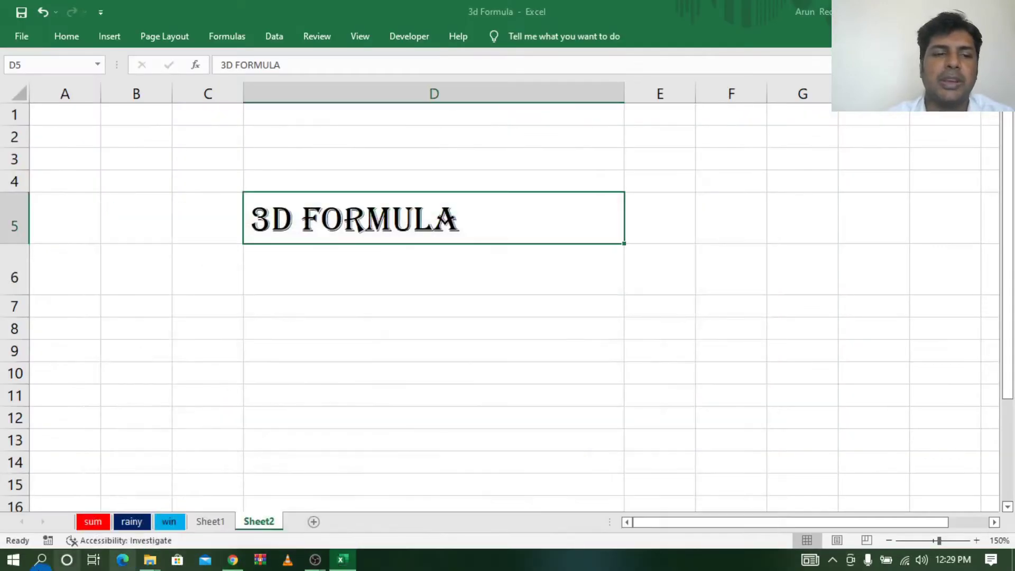
click(136, 372)
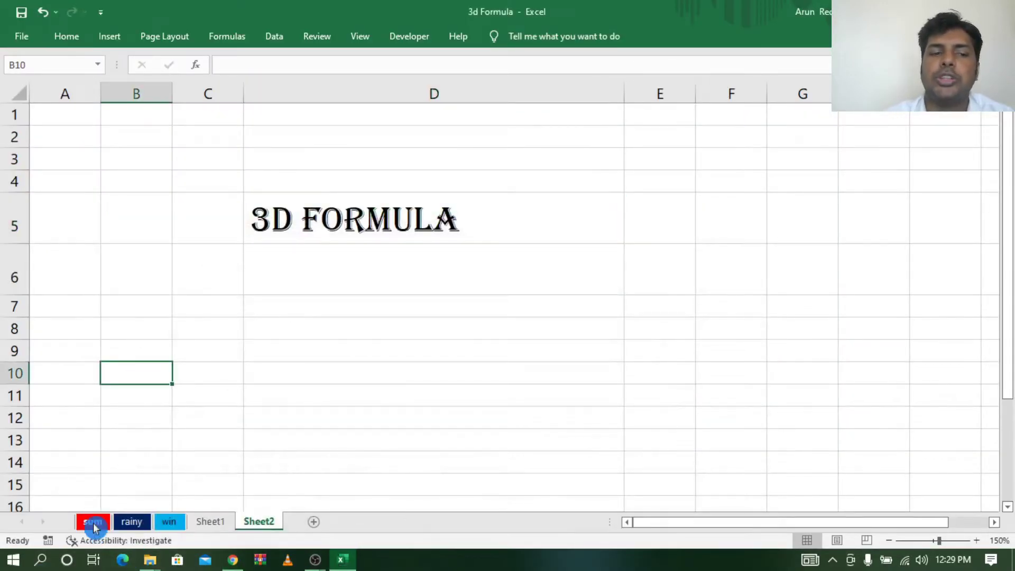
click(93, 523)
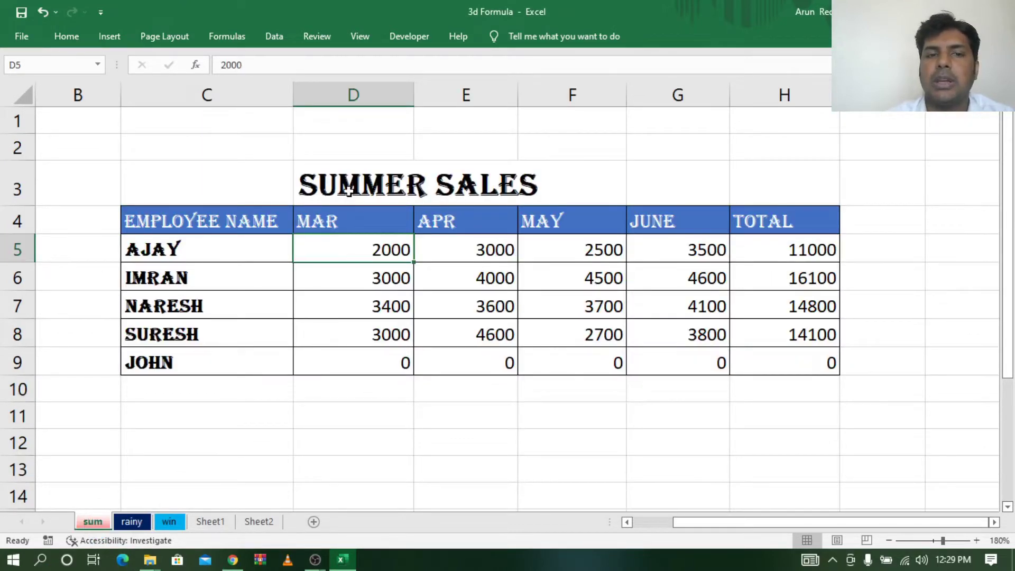
- Go over the EMPLOYEE NAME header and the names AJAY, IMRAN, NARESH, SURESH and JOHN
click(204, 224)
click(191, 254)
click(194, 281)
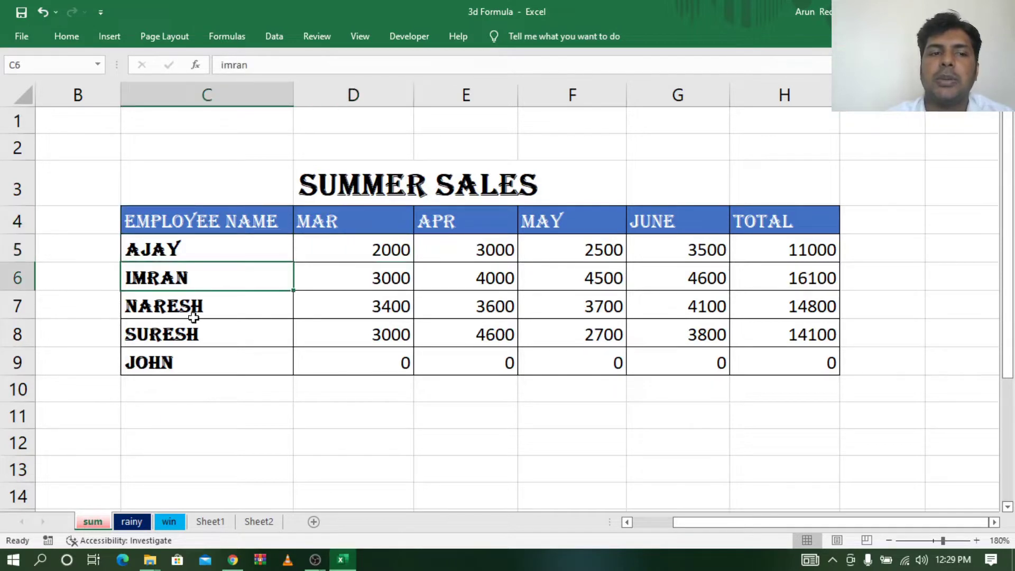
click(191, 309)
click(186, 333)
click(187, 359)
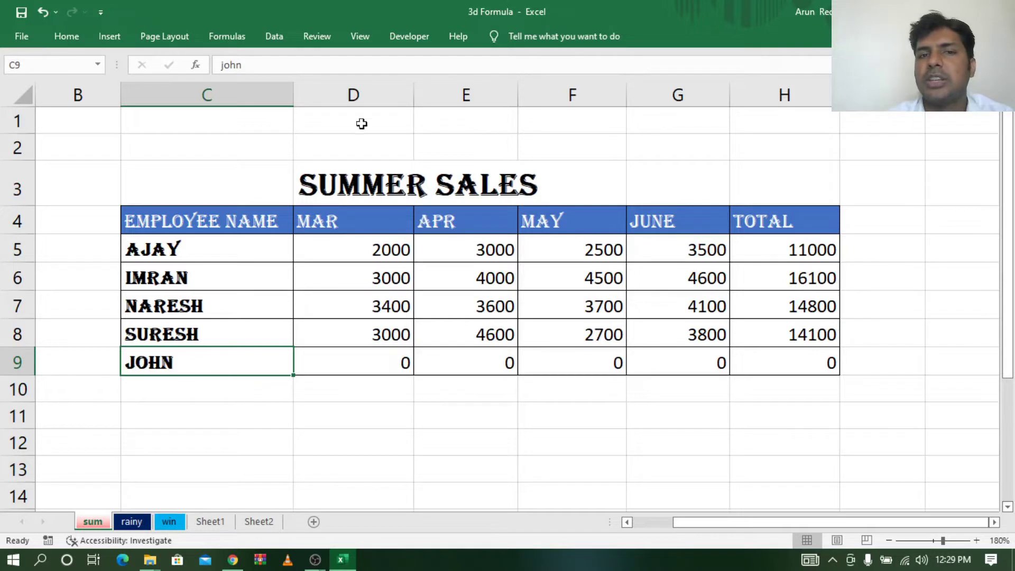
- Select the MAR, APR, MAY, JUNE and TOTAL columns, then the MAR–JUNE and TOTAL headers
click(359, 87)
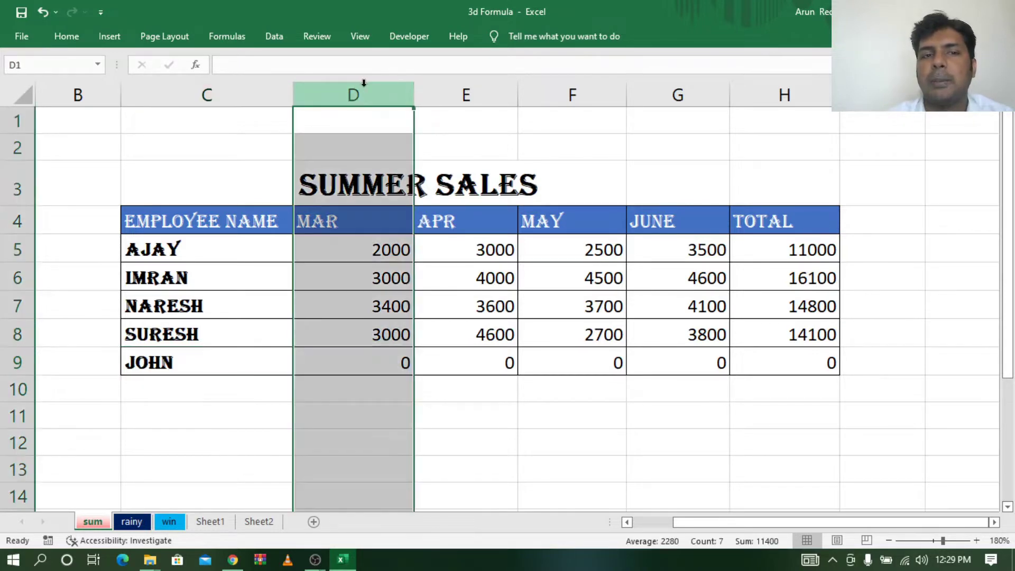
click(464, 90)
click(553, 90)
click(632, 90)
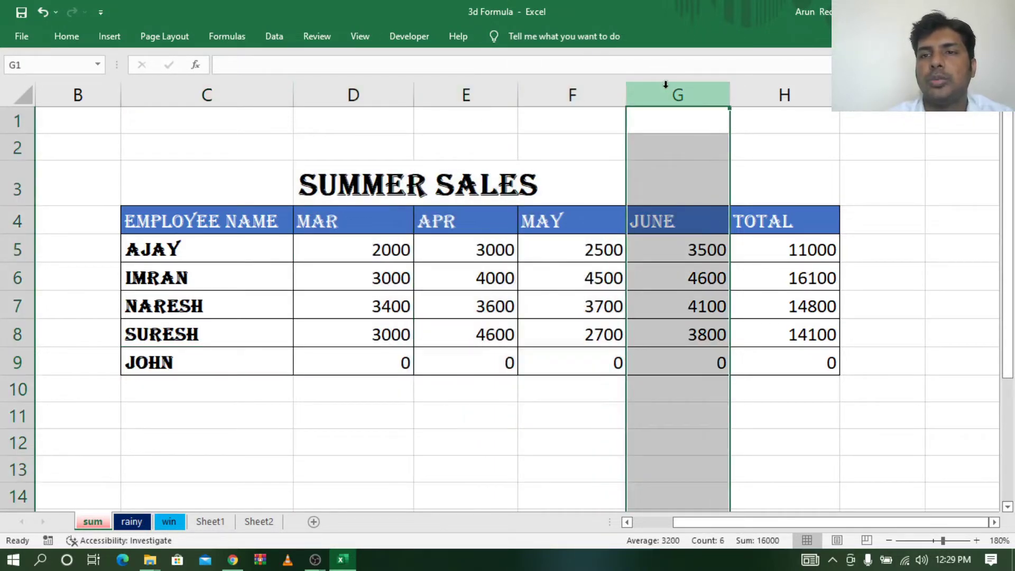
click(791, 94)
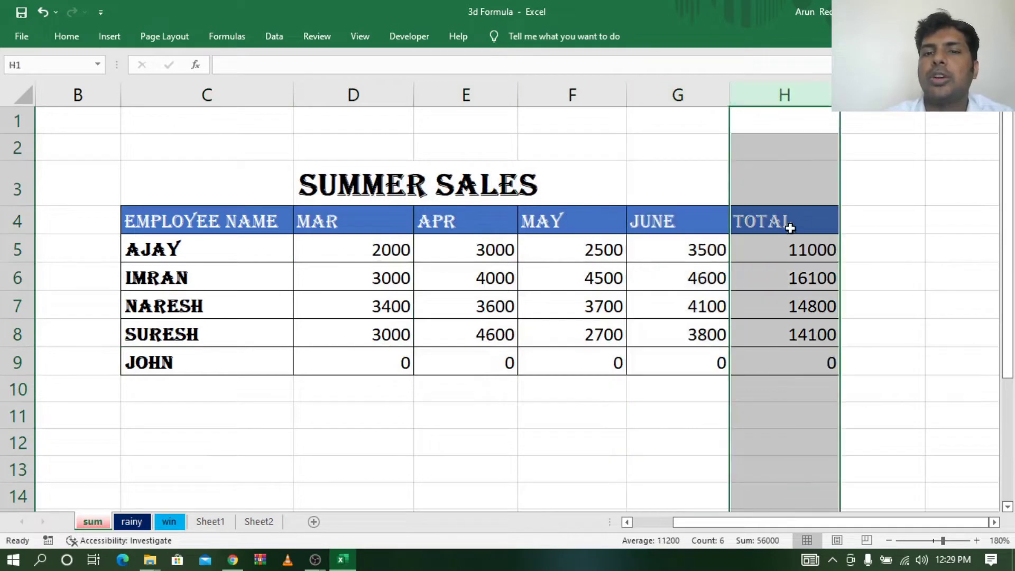
drag(328, 220, 682, 226)
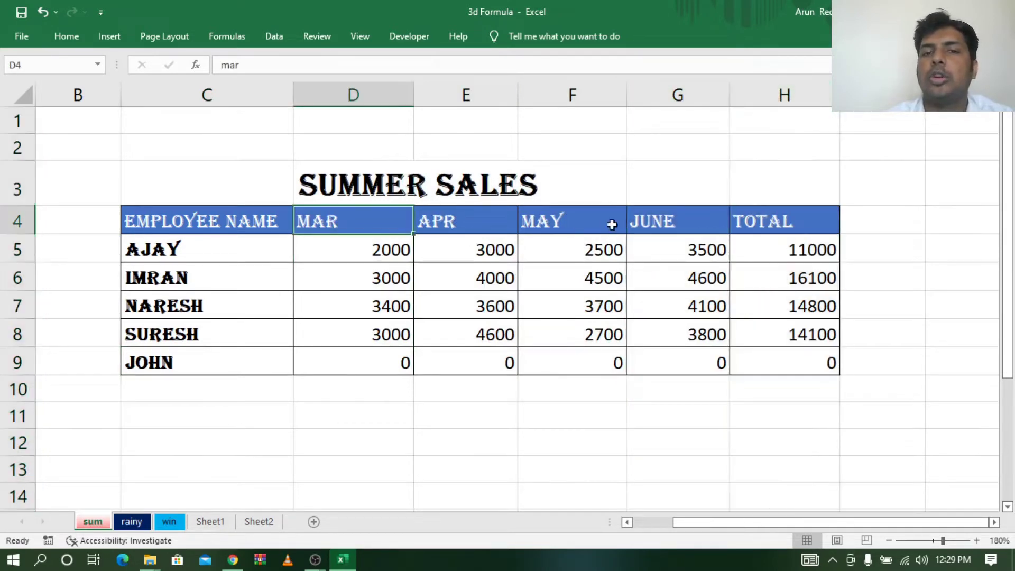
click(803, 222)
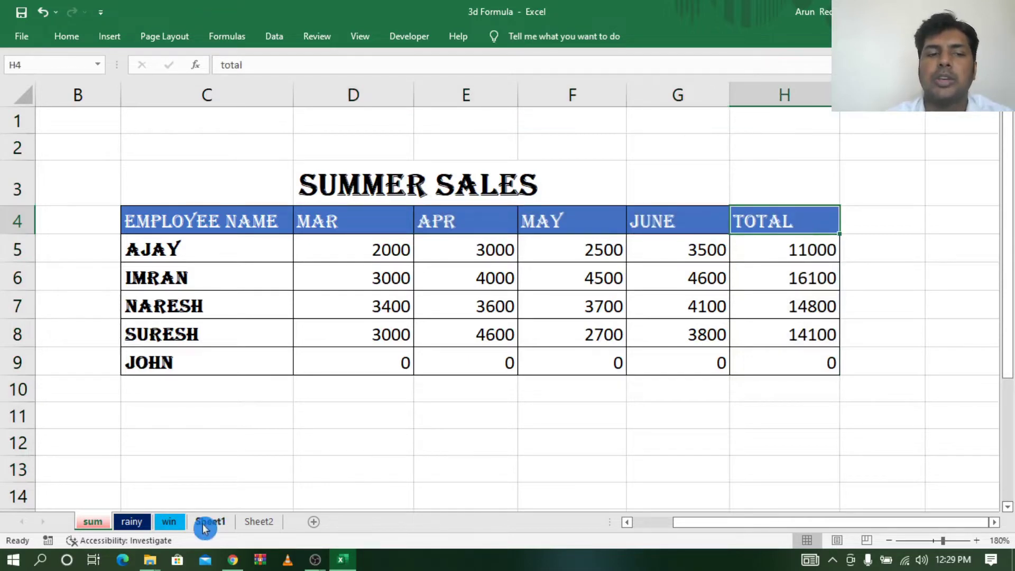
- On the rainy sheet, select the JULY–OCT columns and the TOTAL header with its values
click(132, 522)
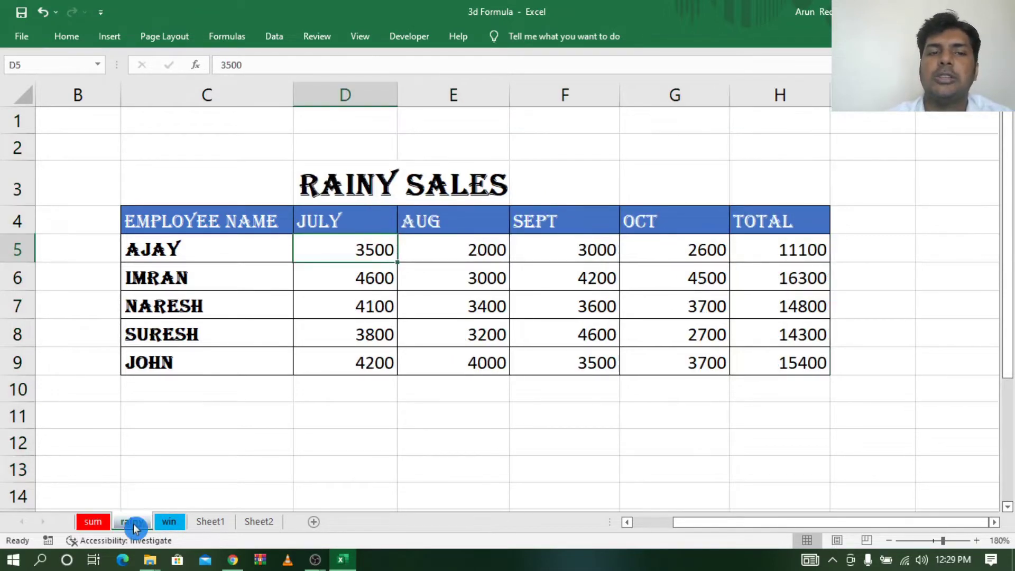
click(358, 97)
click(450, 95)
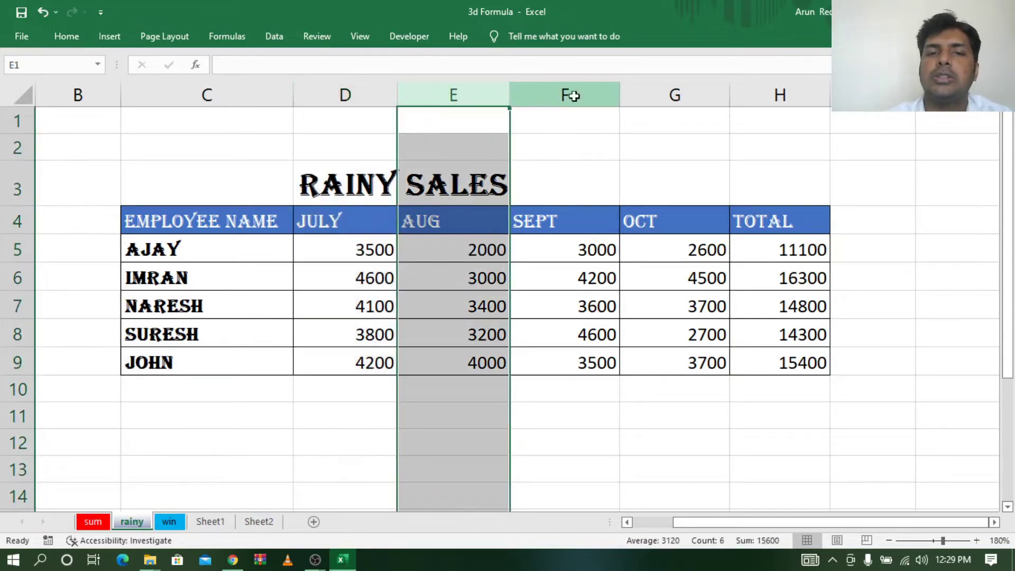
click(573, 95)
click(660, 87)
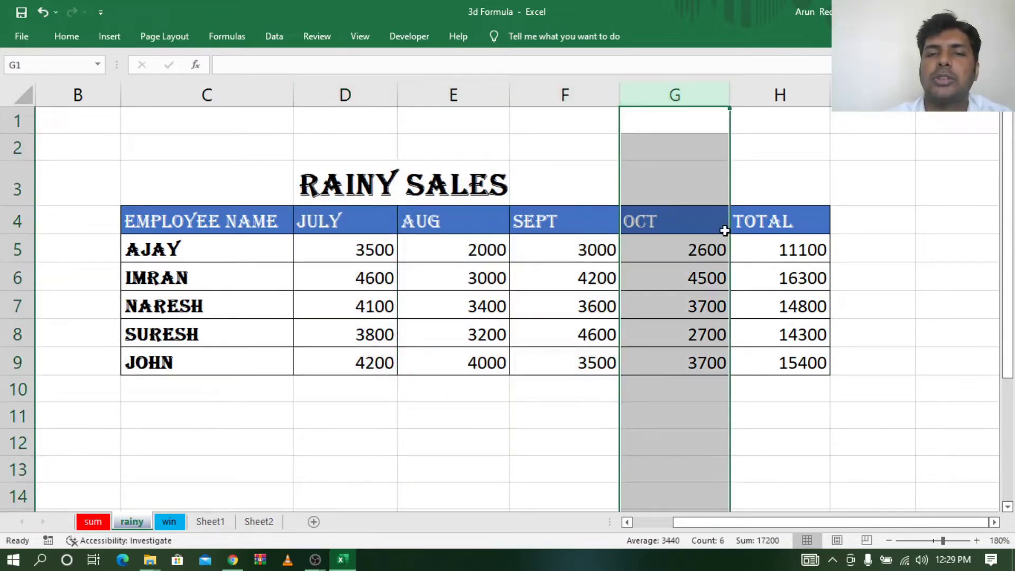
drag(795, 220, 798, 342)
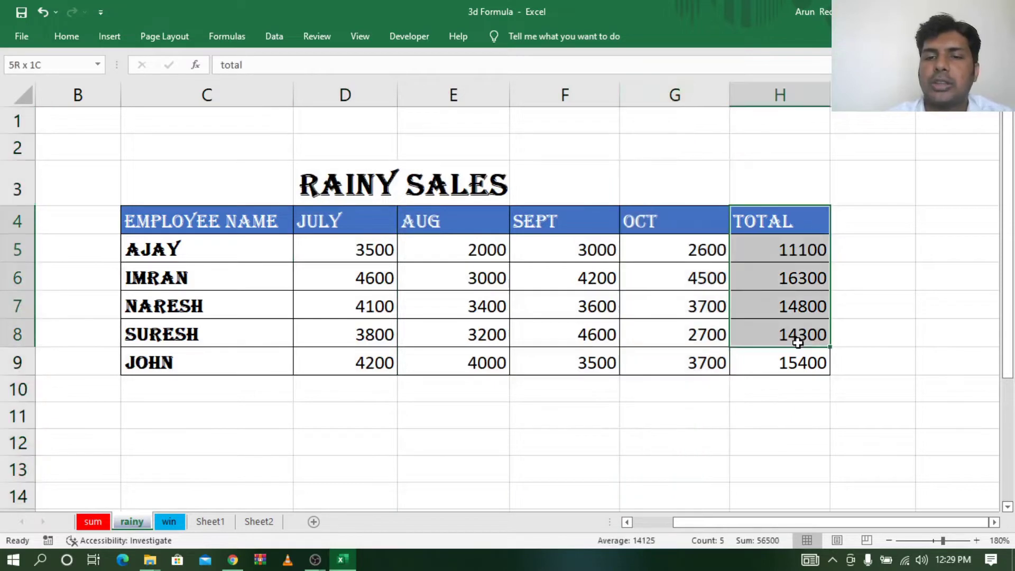
- On the win sheet, select the NOV–FEB columns and TOTAL cells, then go to Sheet1
click(168, 522)
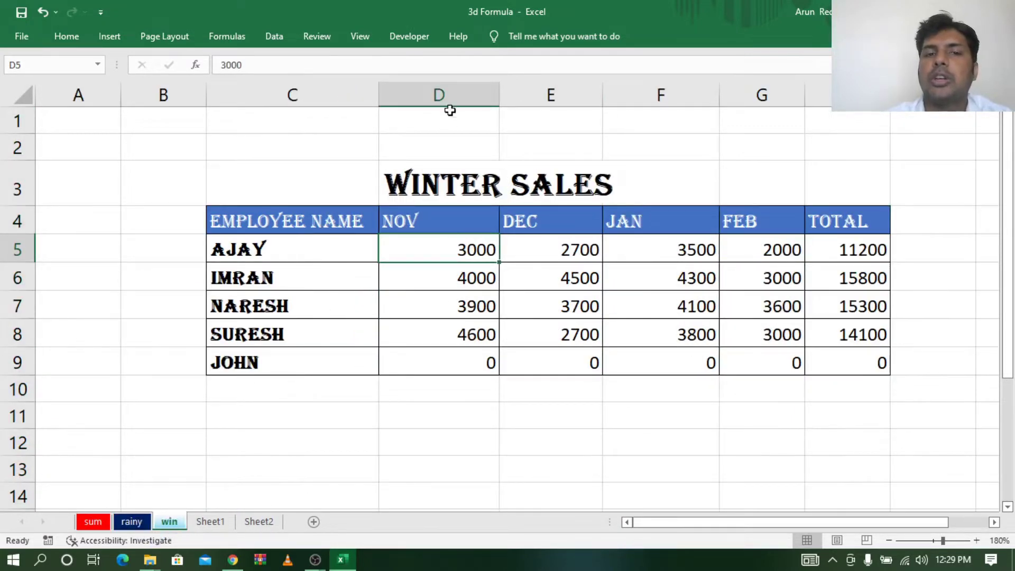
click(442, 91)
click(550, 91)
click(661, 91)
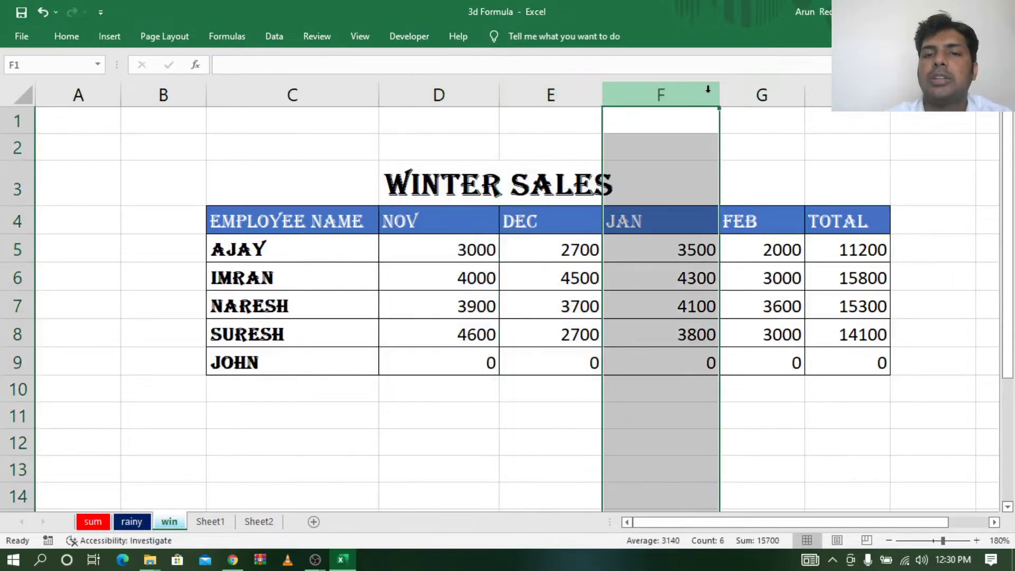
click(728, 91)
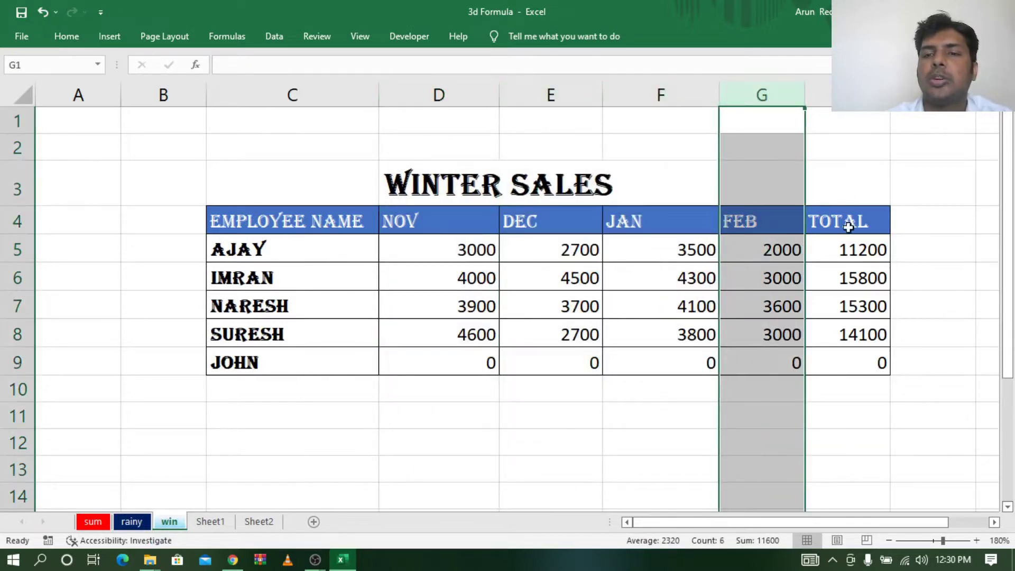
drag(847, 227, 846, 365)
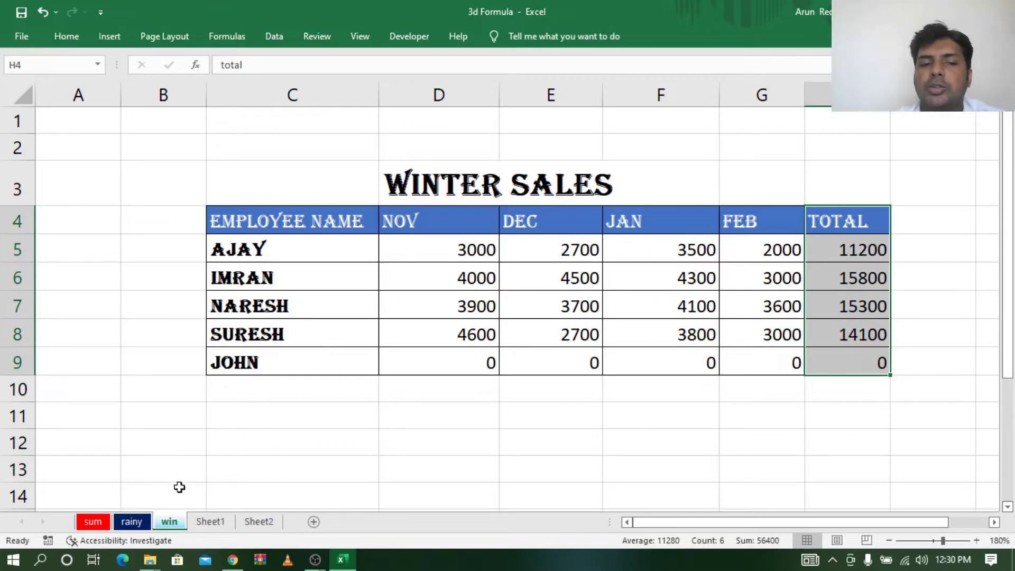
click(210, 523)
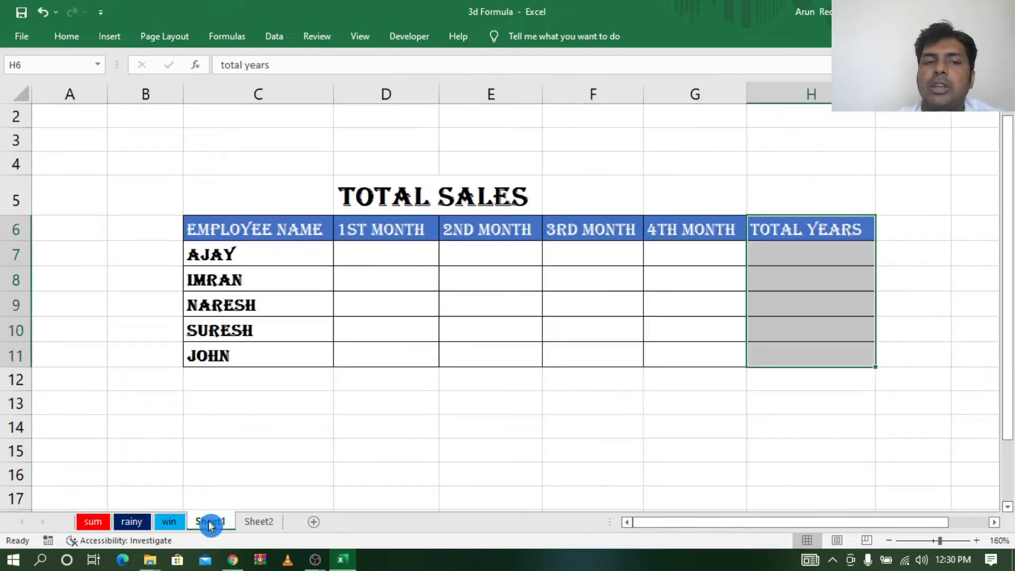
- Select the TOTAL SALES title, TOTAL YEARS cells and 1st–4th month columns, then open the sum sheet
click(368, 197)
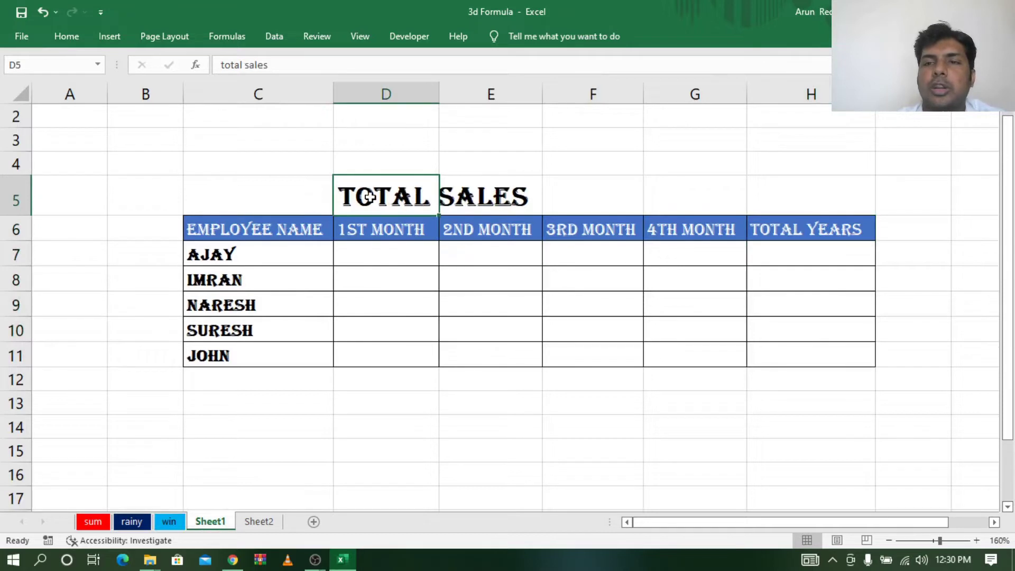
drag(837, 233, 838, 364)
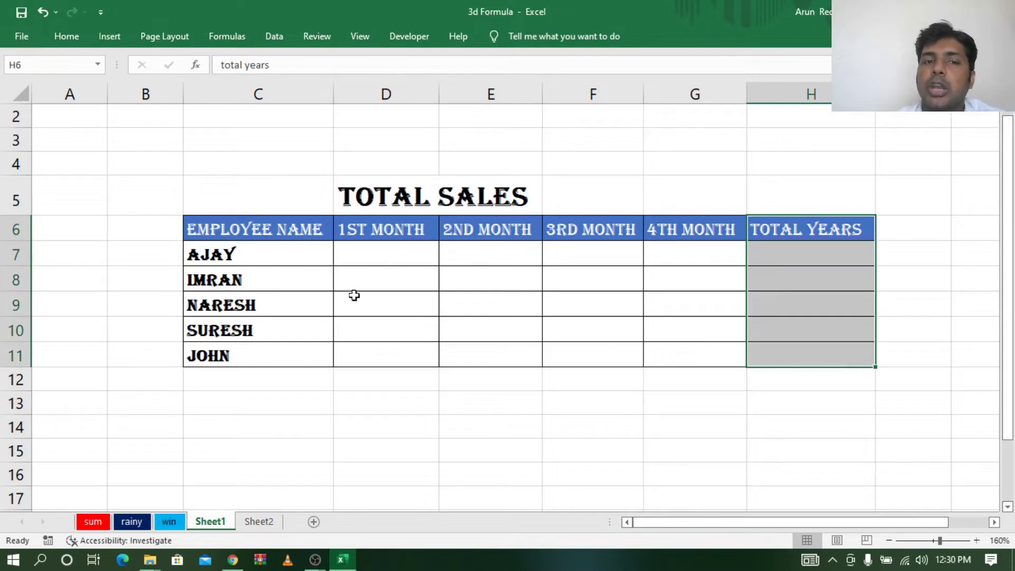
click(388, 86)
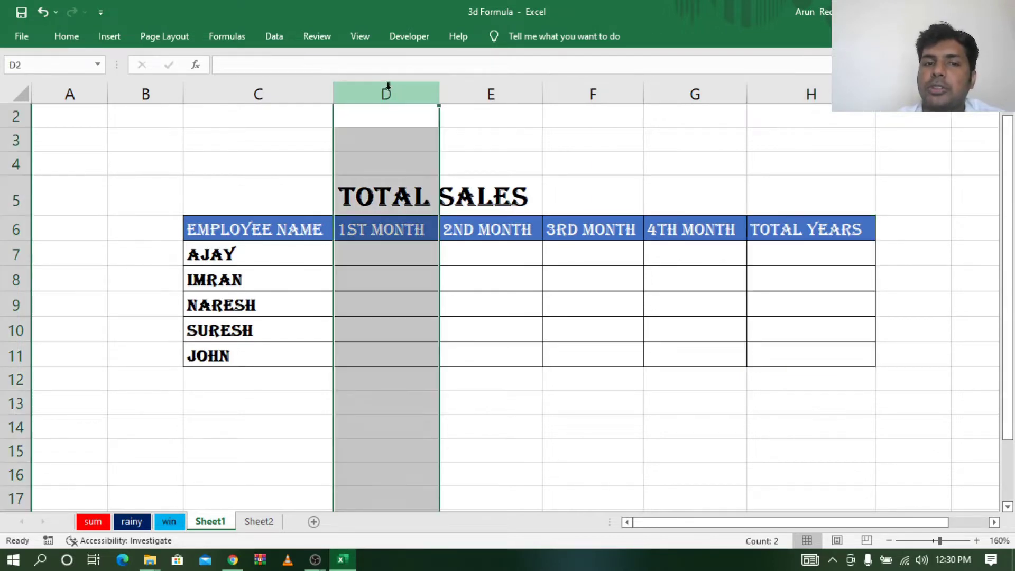
click(510, 94)
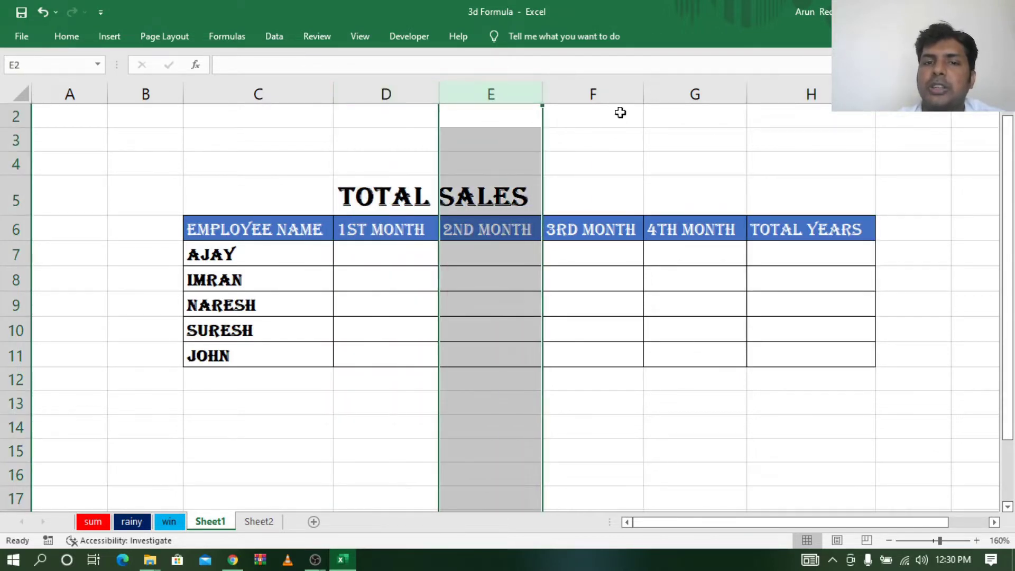
click(613, 101)
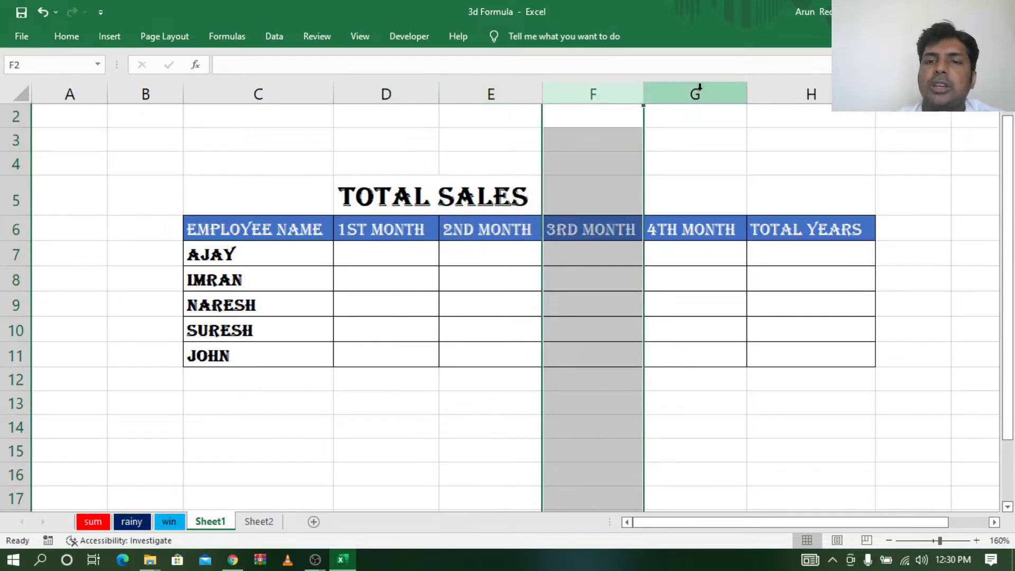
click(697, 89)
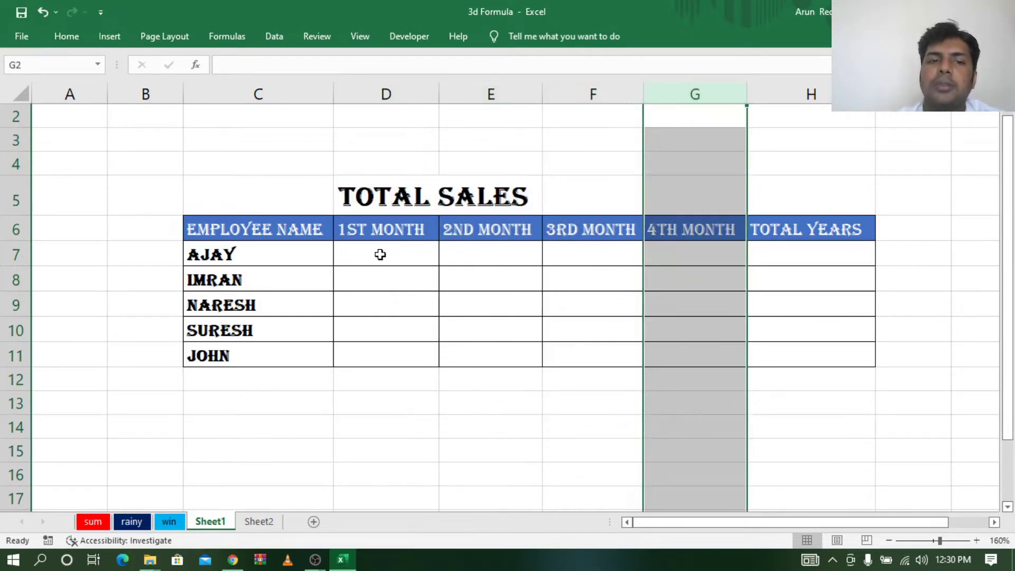
click(90, 523)
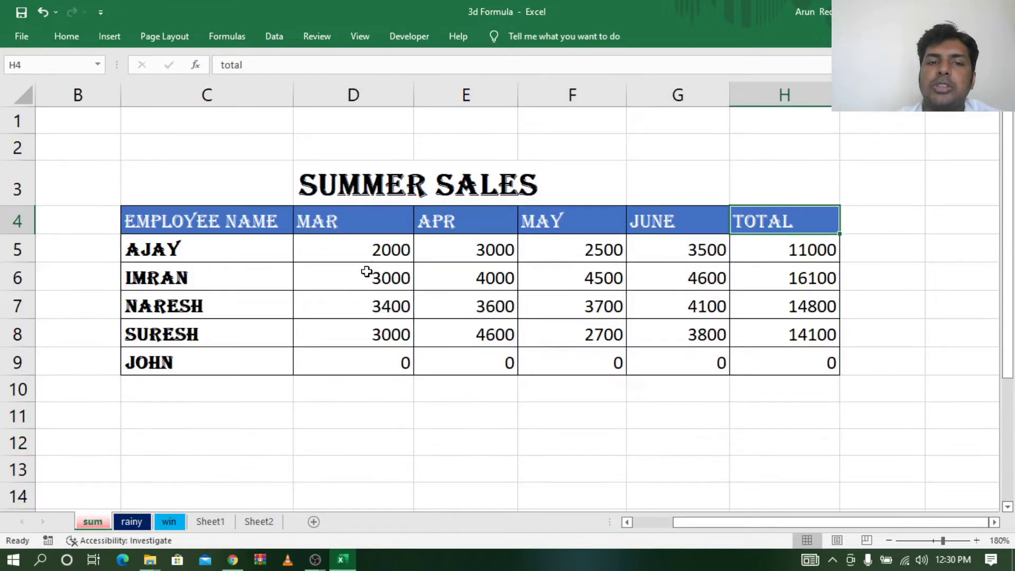
- Flip through the rainy and win sheets and return to the Total Sales sheet
click(131, 522)
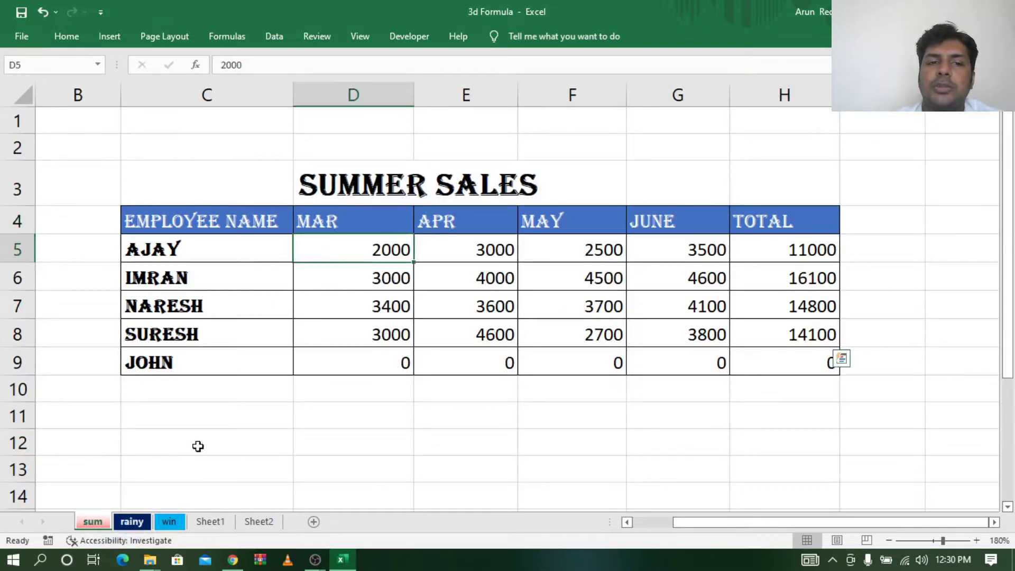
click(328, 258)
click(169, 523)
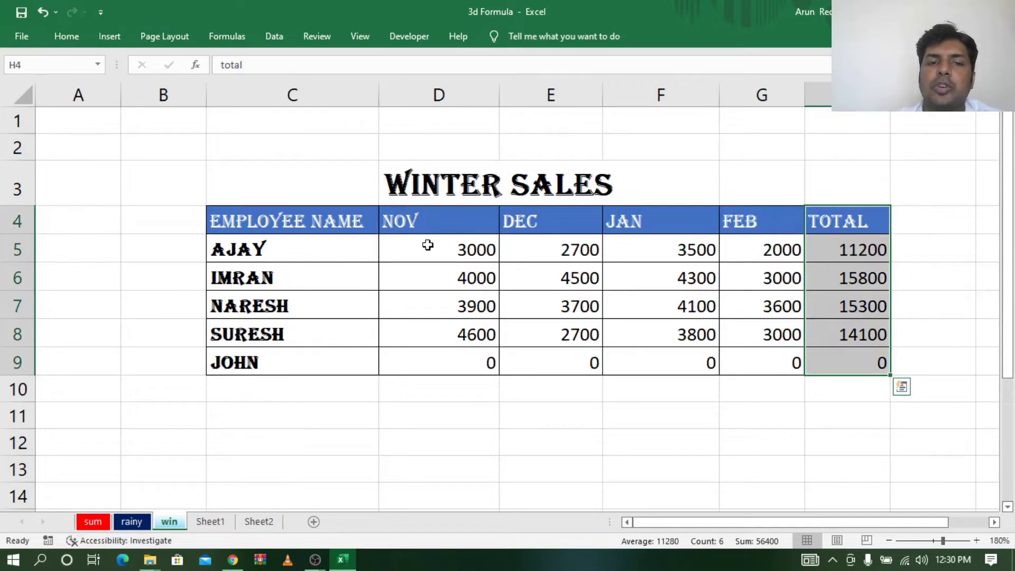
click(428, 245)
click(216, 523)
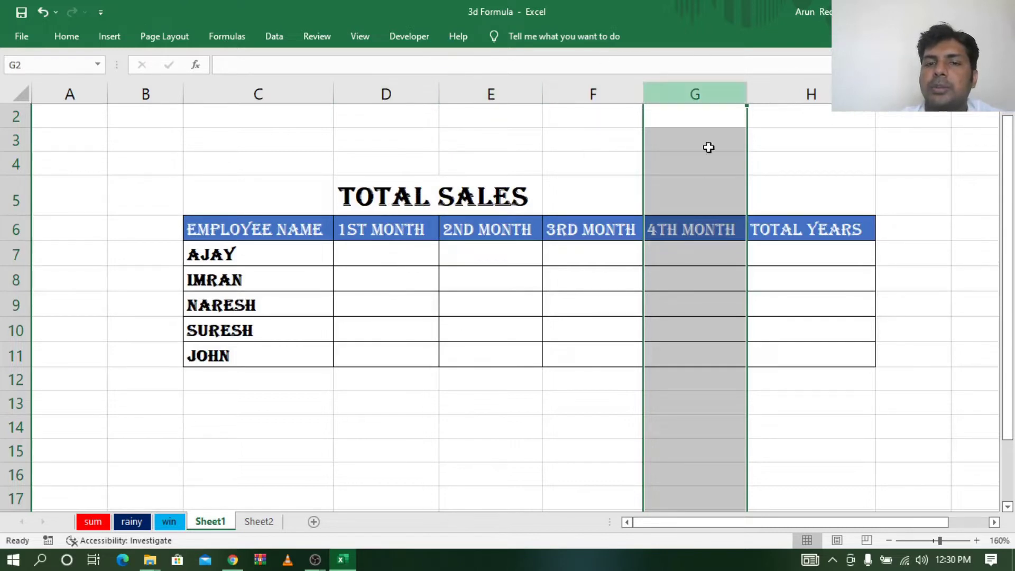
- Select the Total Years column, then Ajay's cells H7 and D7
click(815, 410)
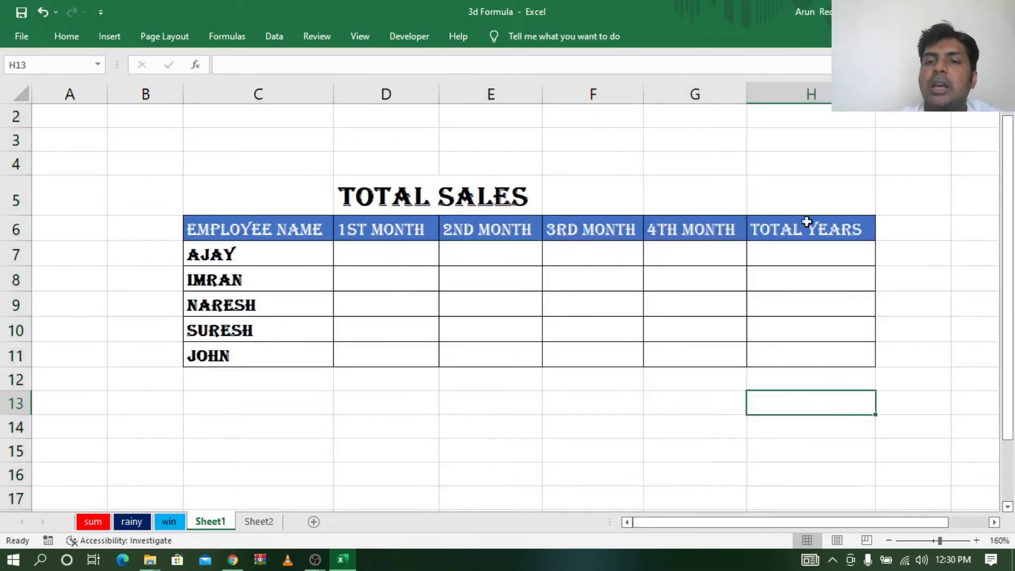
click(809, 93)
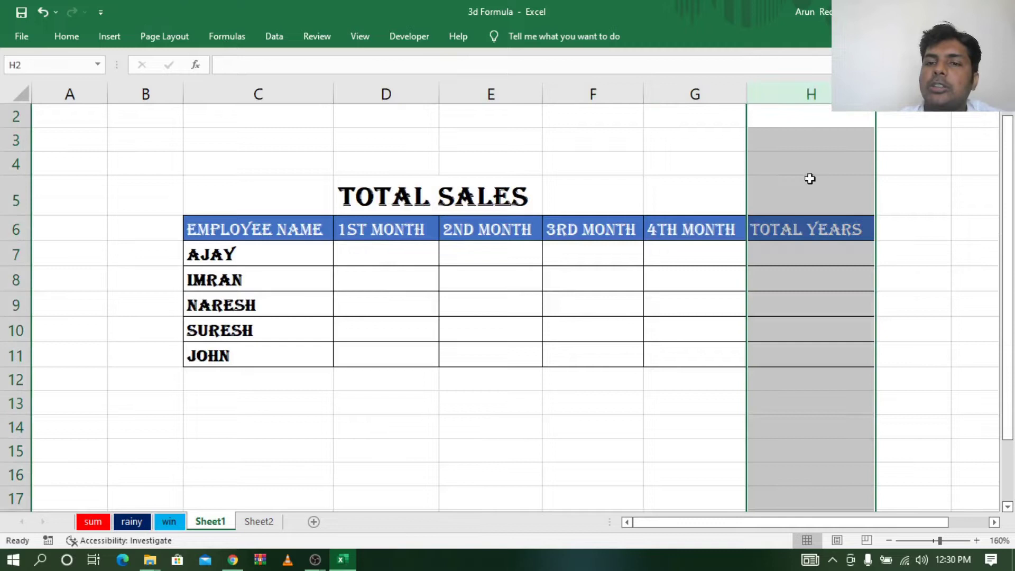
click(805, 255)
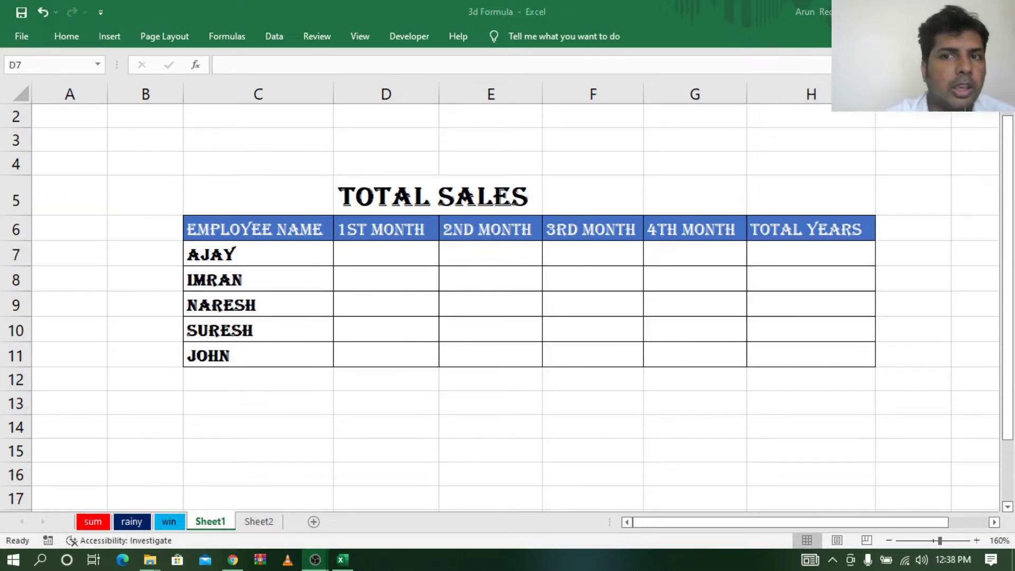
click(380, 250)
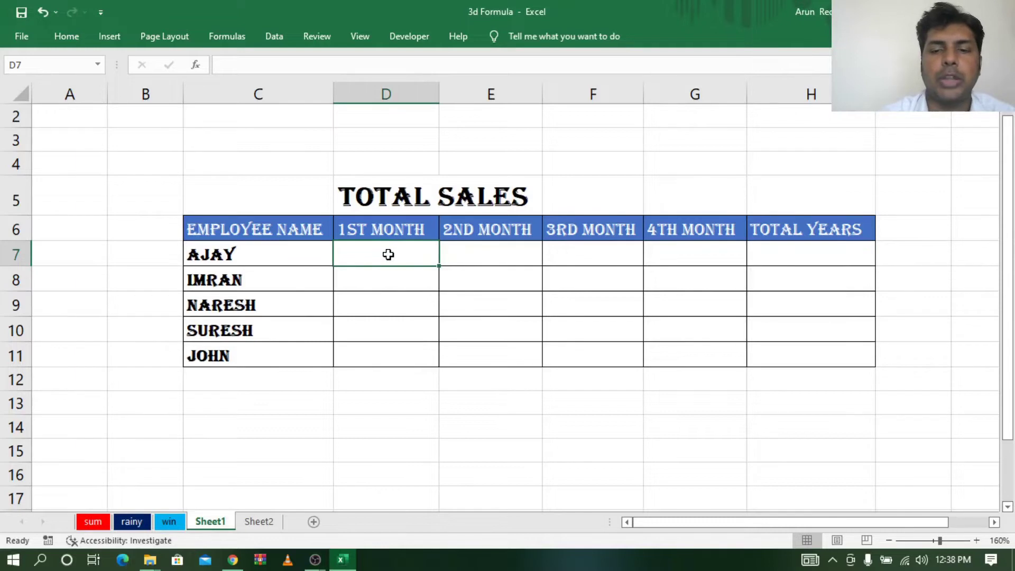
- Start D7's formula as =sum!D5+ by referencing the sum sheet's D5
text(=)
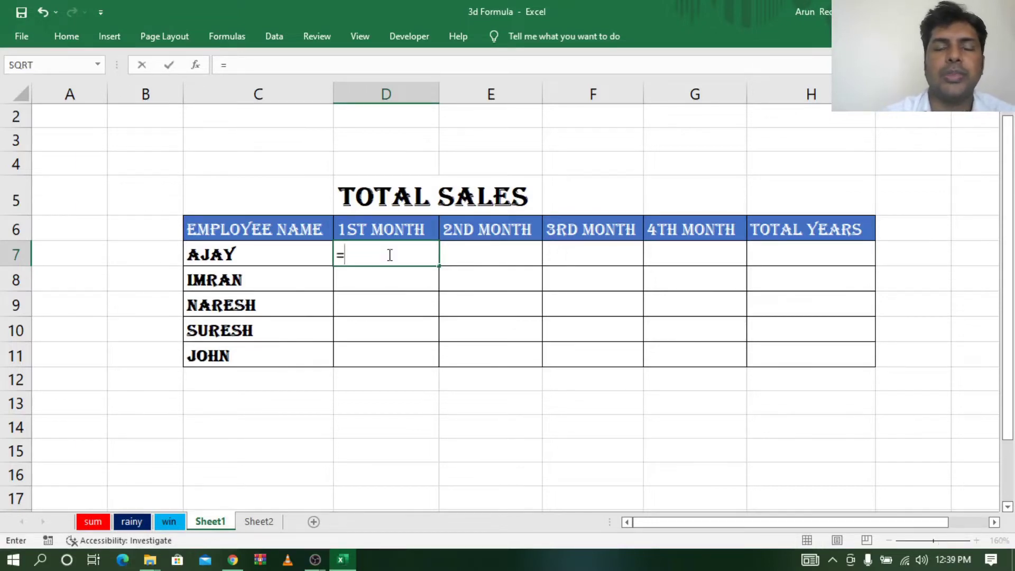
click(92, 522)
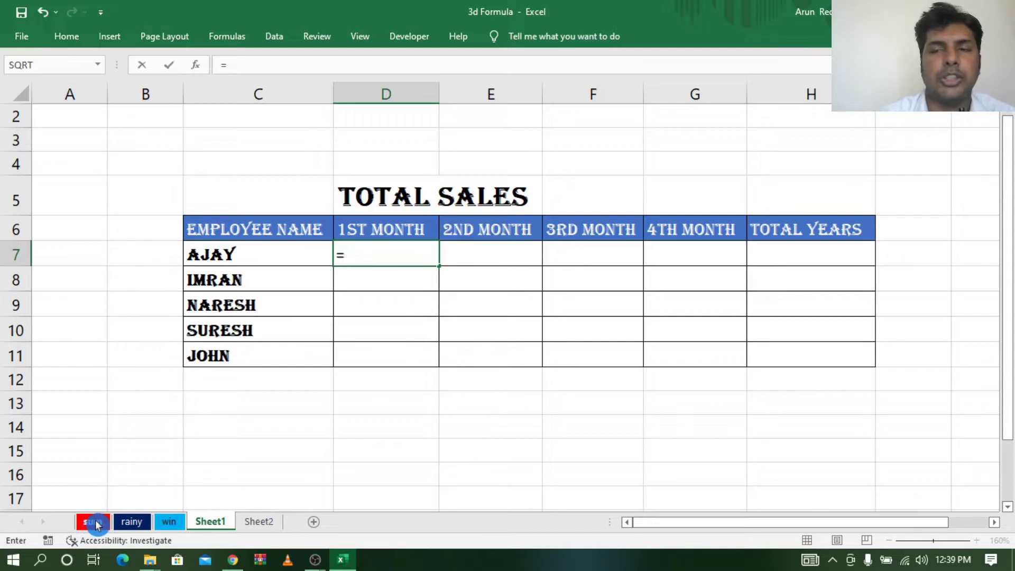
click(93, 522)
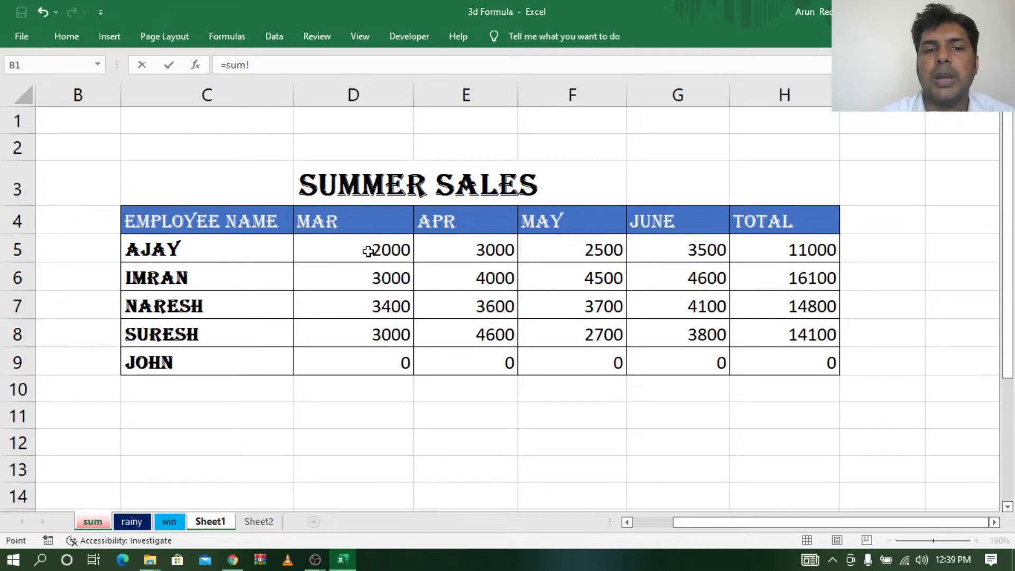
click(368, 251)
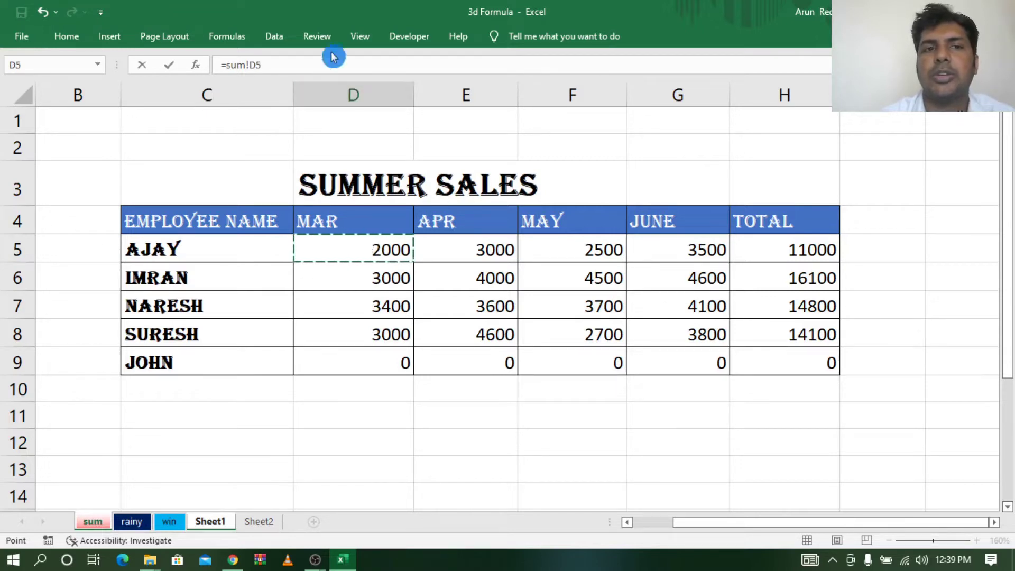
click(272, 64)
text(+)
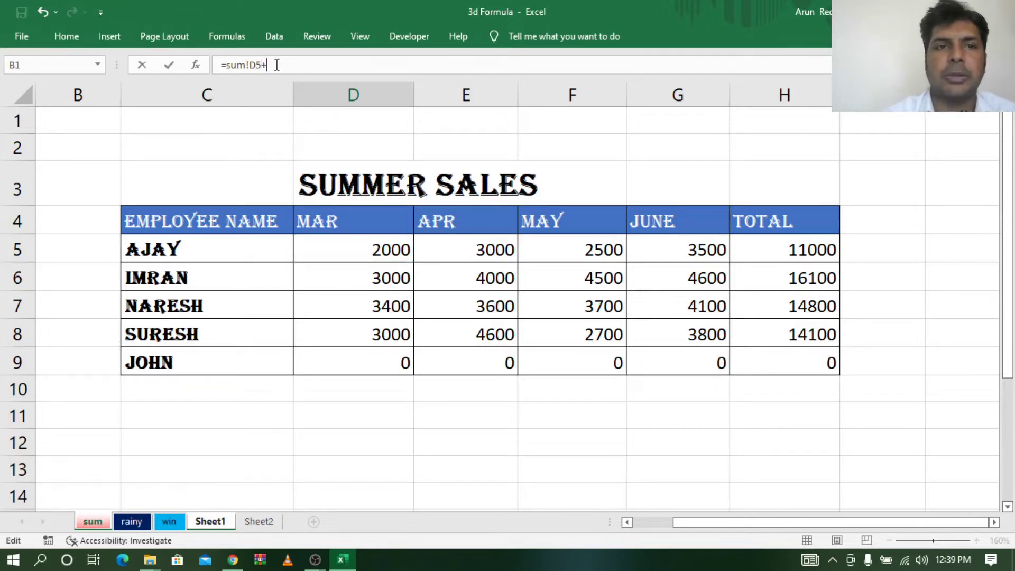
- Add the rainy sheet's D5 and the win sheet's D5 to the formula
click(138, 523)
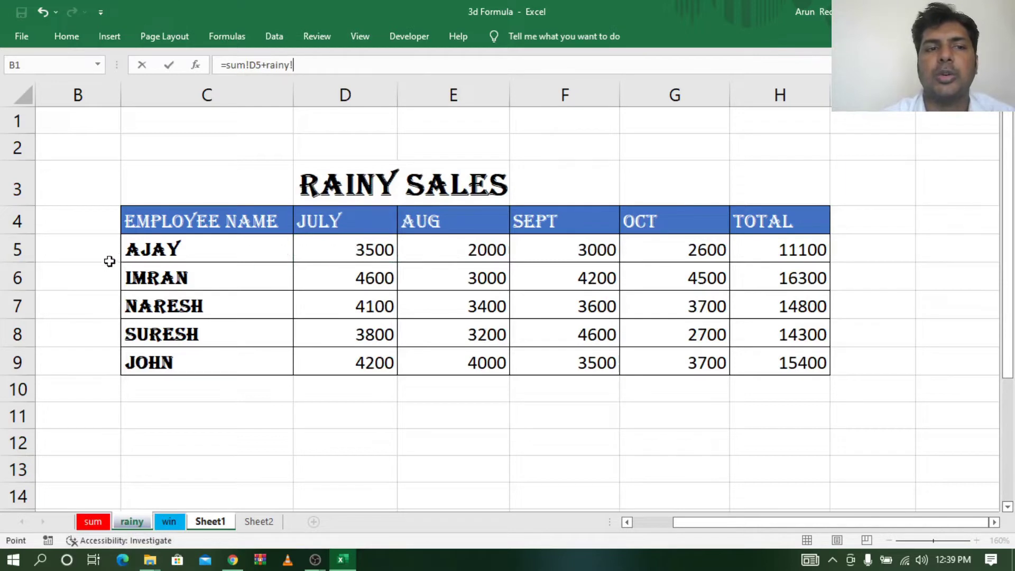
click(344, 250)
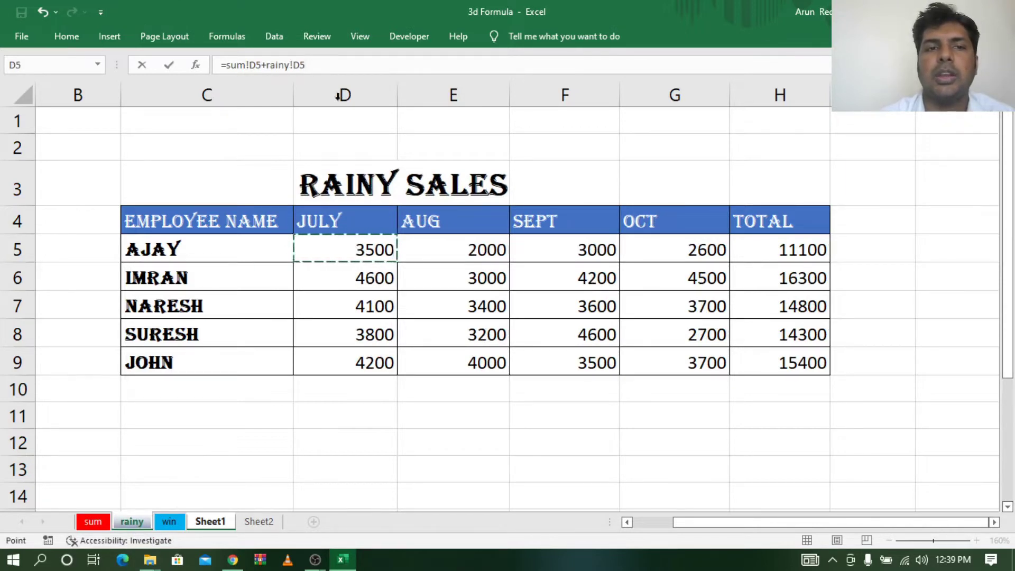
click(340, 64)
text(+)
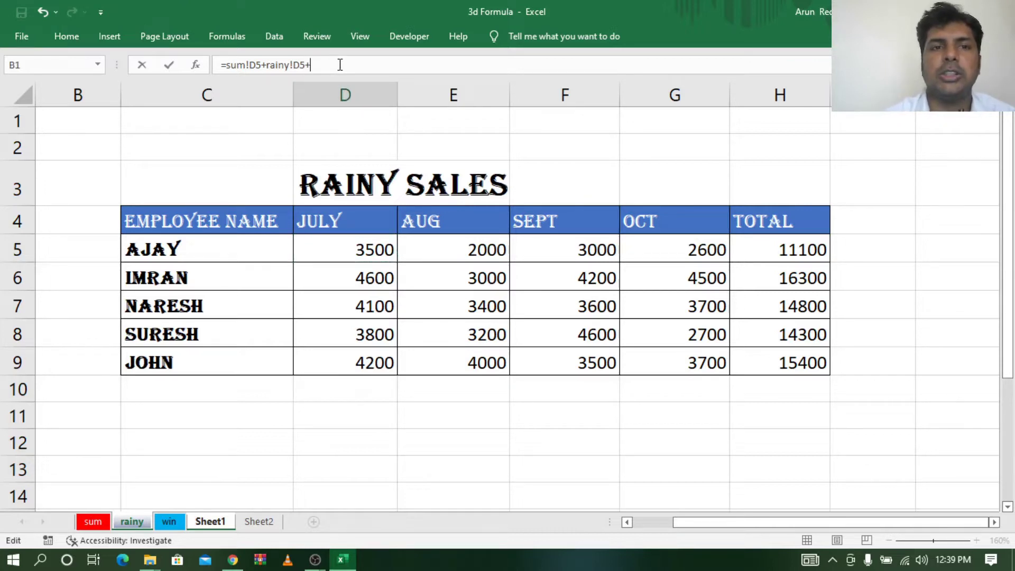
click(173, 525)
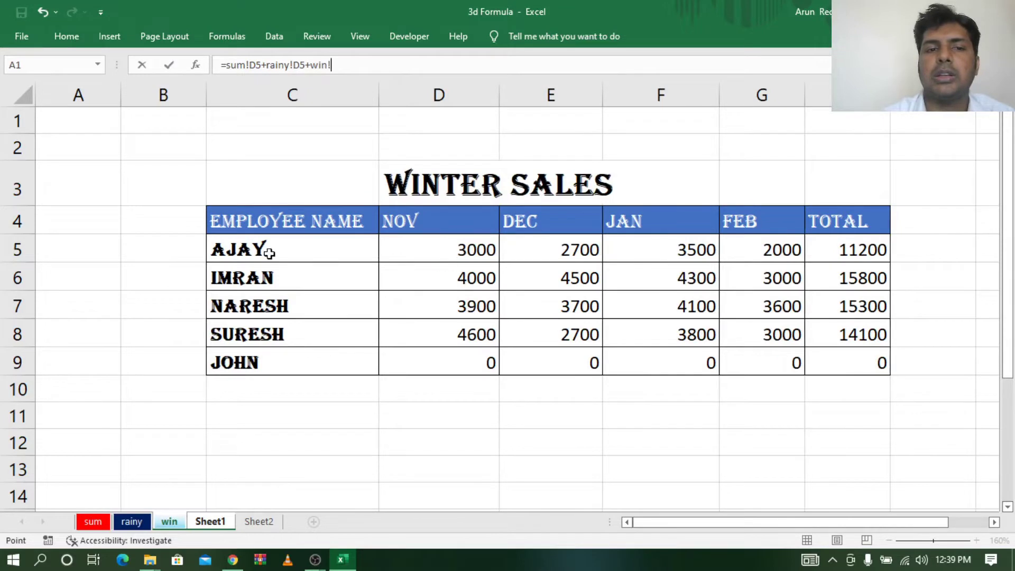
click(467, 251)
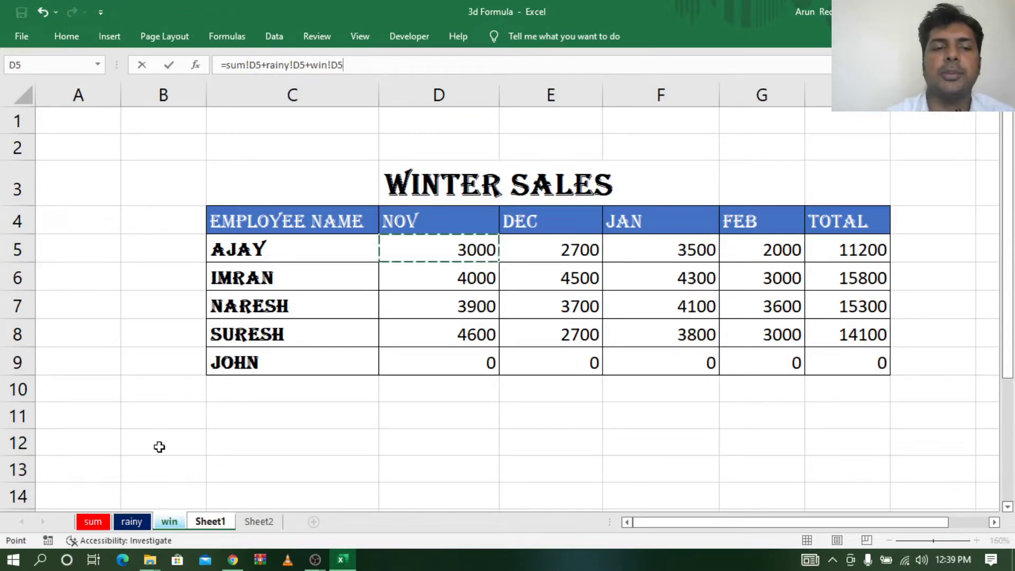
- Back on Sheet1, commit the formula so D7 shows 8500, then check the sum sheet
click(221, 524)
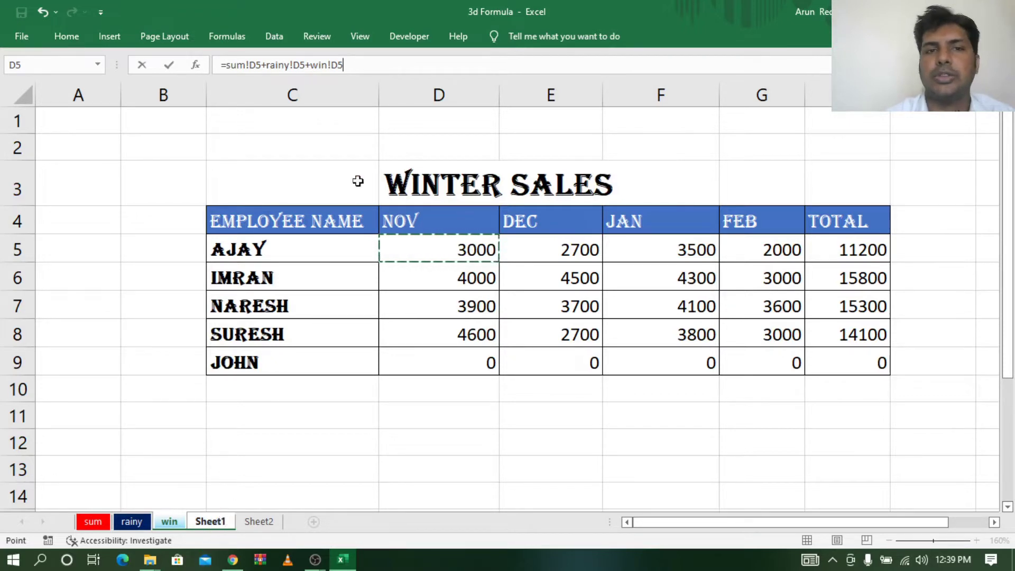
click(371, 62)
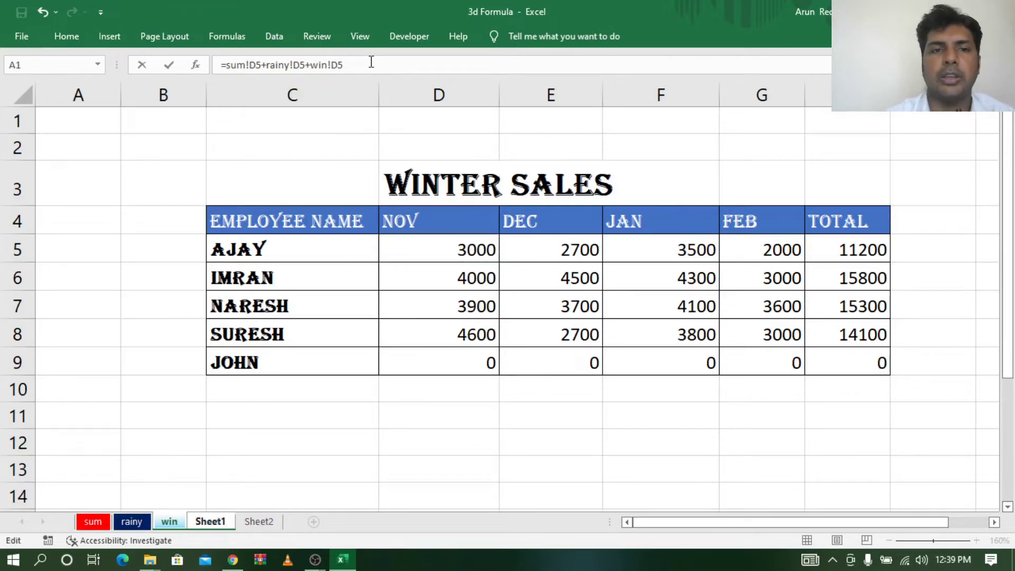
key(Return)
click(397, 256)
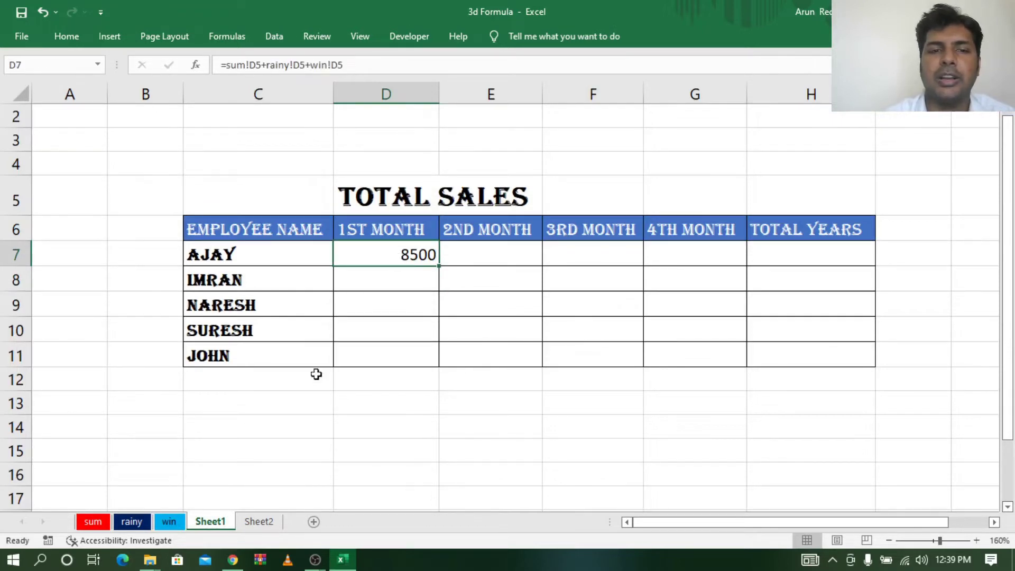
click(94, 523)
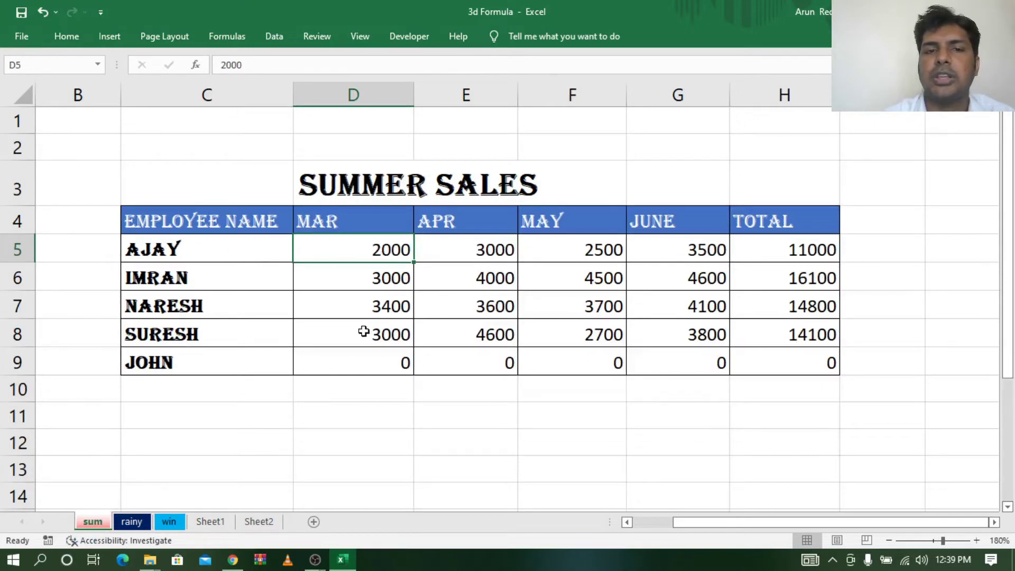
click(133, 521)
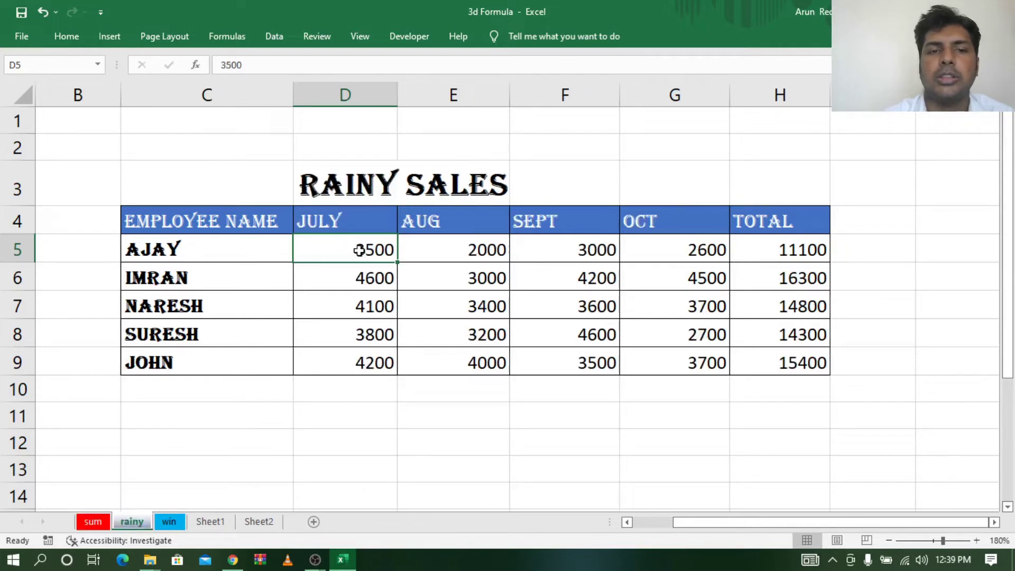
click(168, 522)
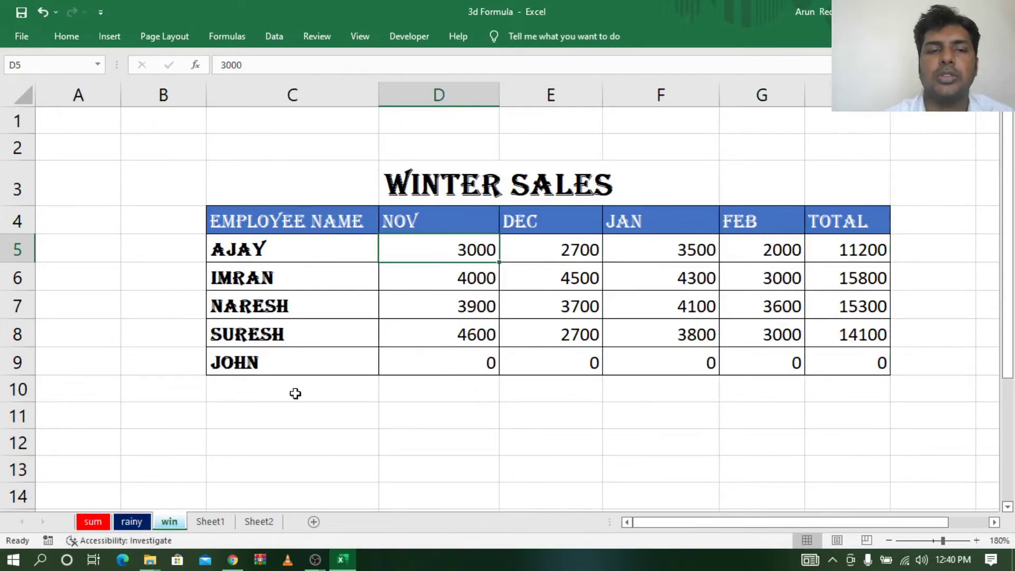
click(210, 522)
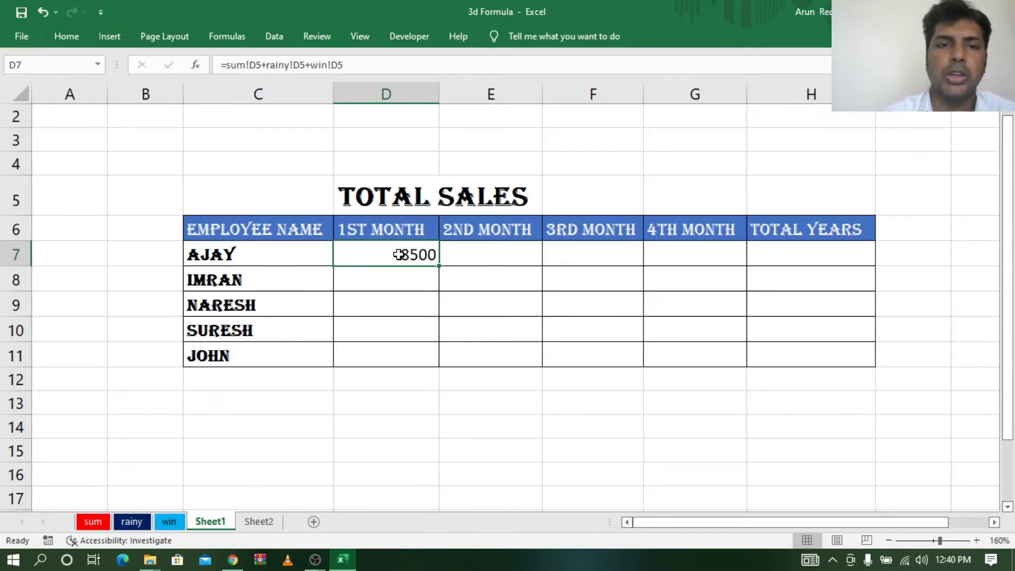
- Replace D7 with =SUM(sum:win!D5), a 3D reference to D5 from the sum through win sheets
key(Delete)
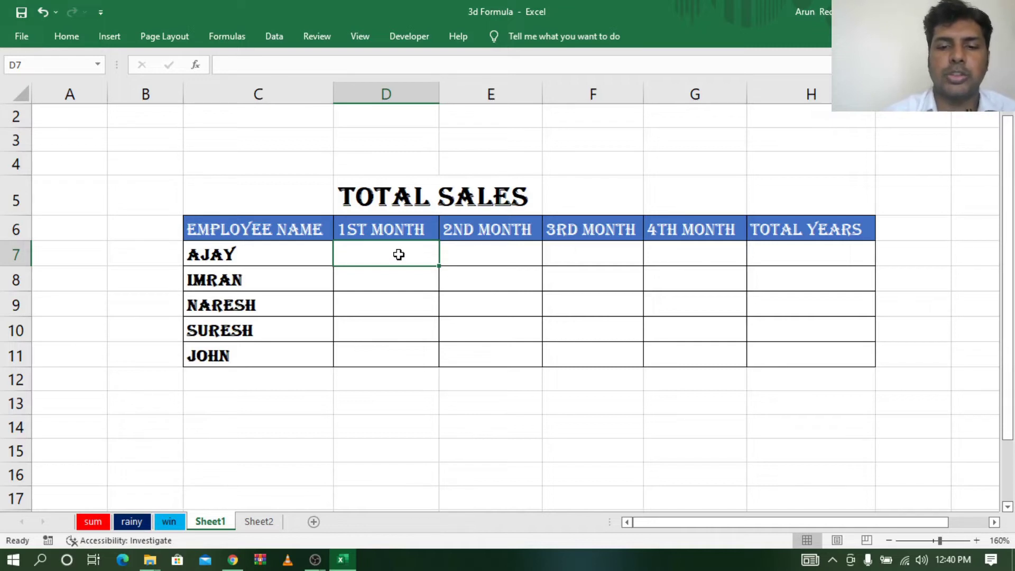
text(=)
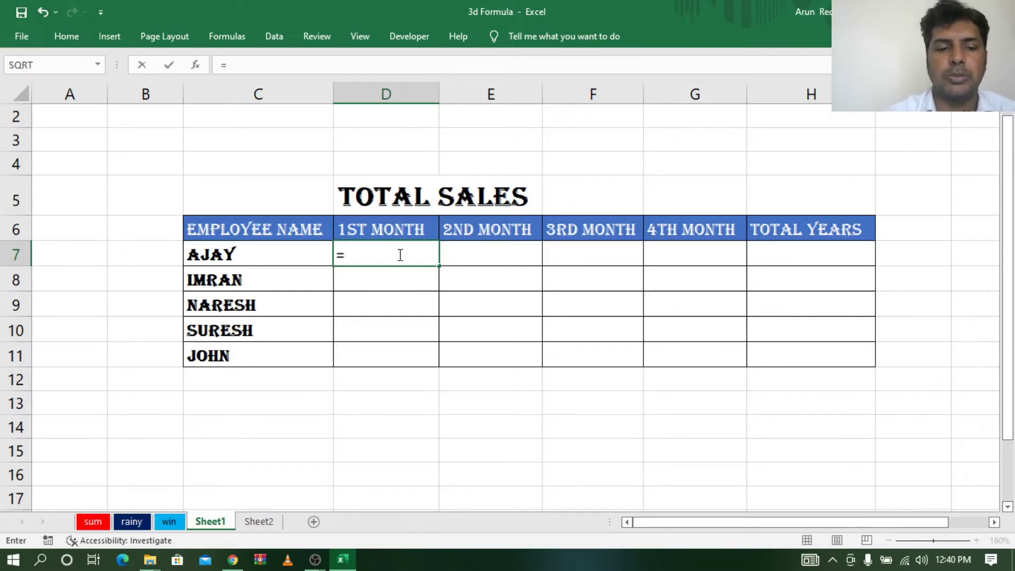
text(sum)
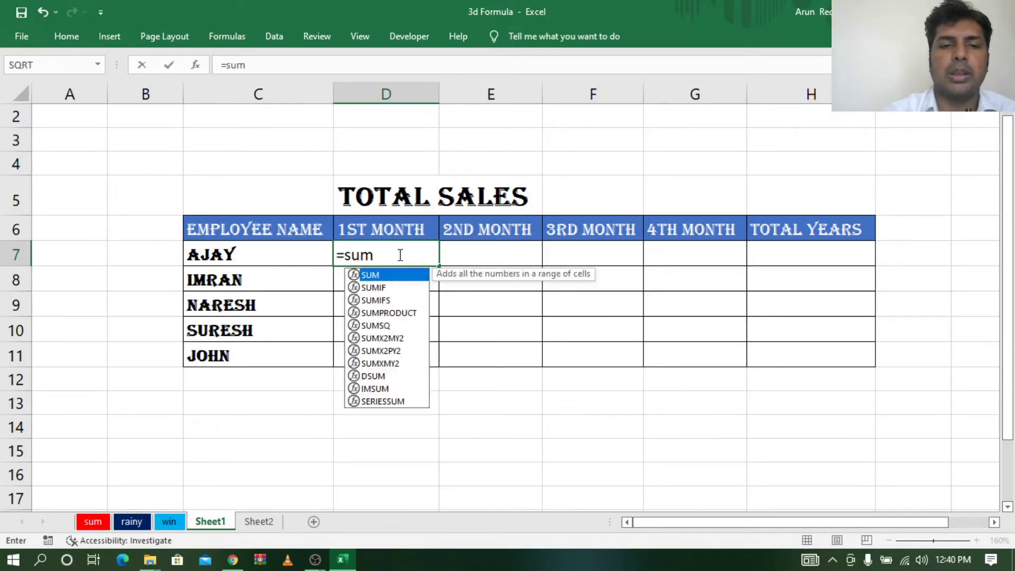
text(()
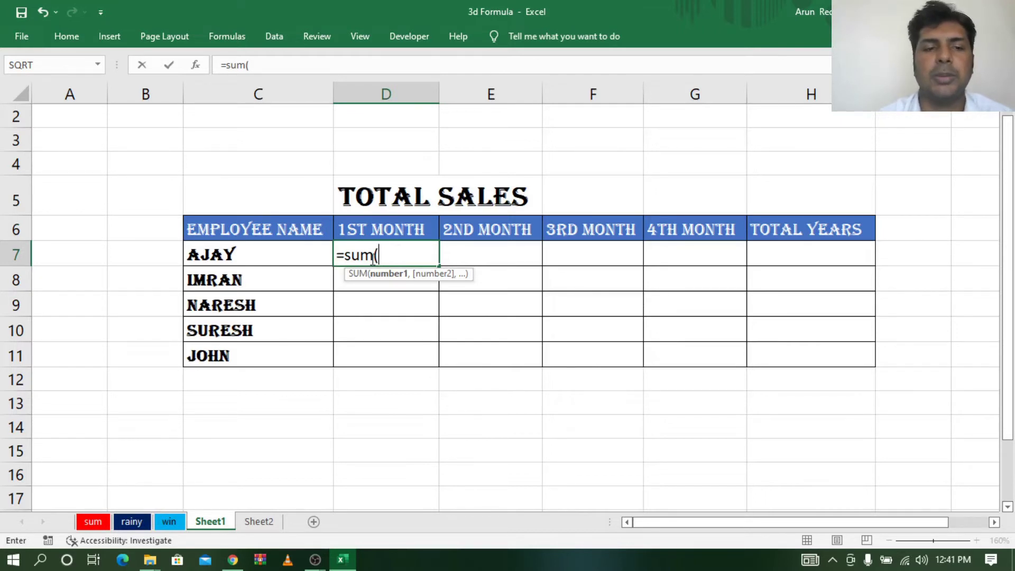
click(91, 523)
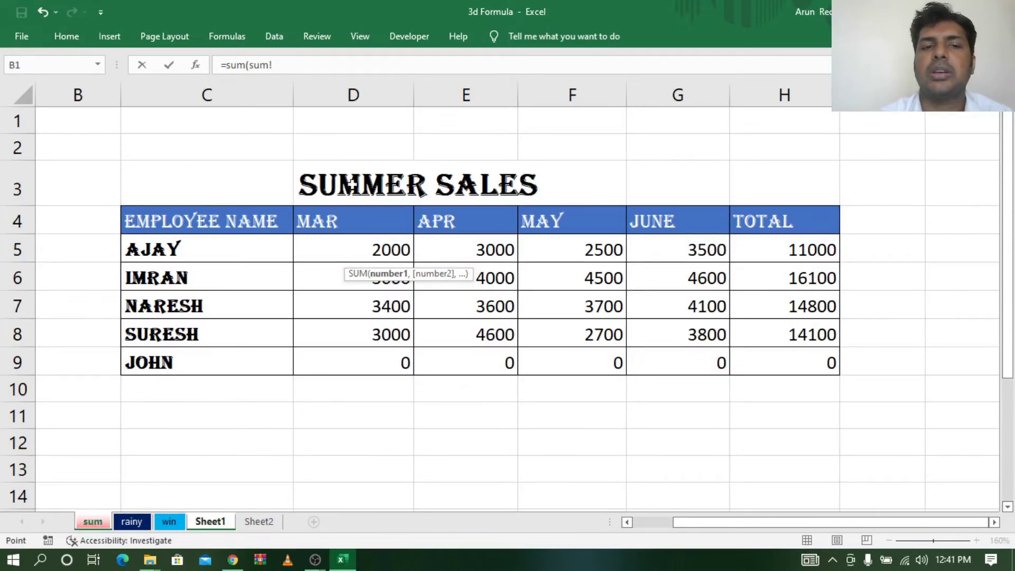
click(372, 253)
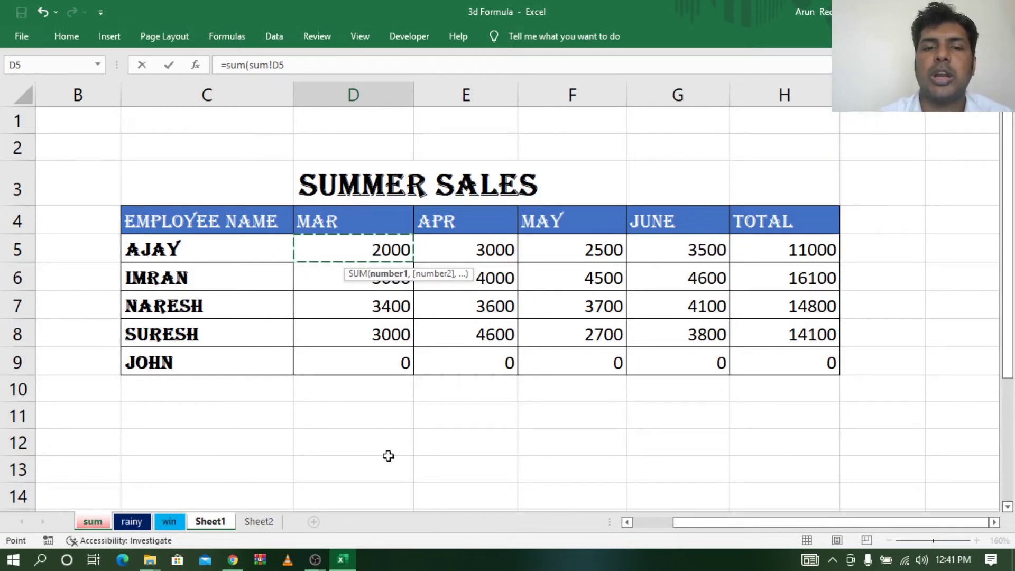
click(170, 523)
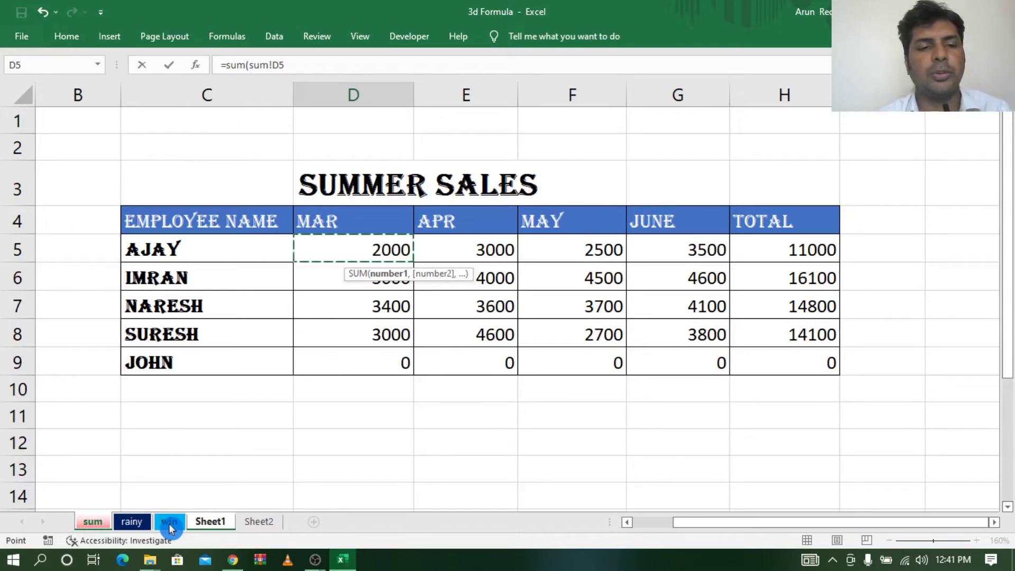
shift+click(170, 523)
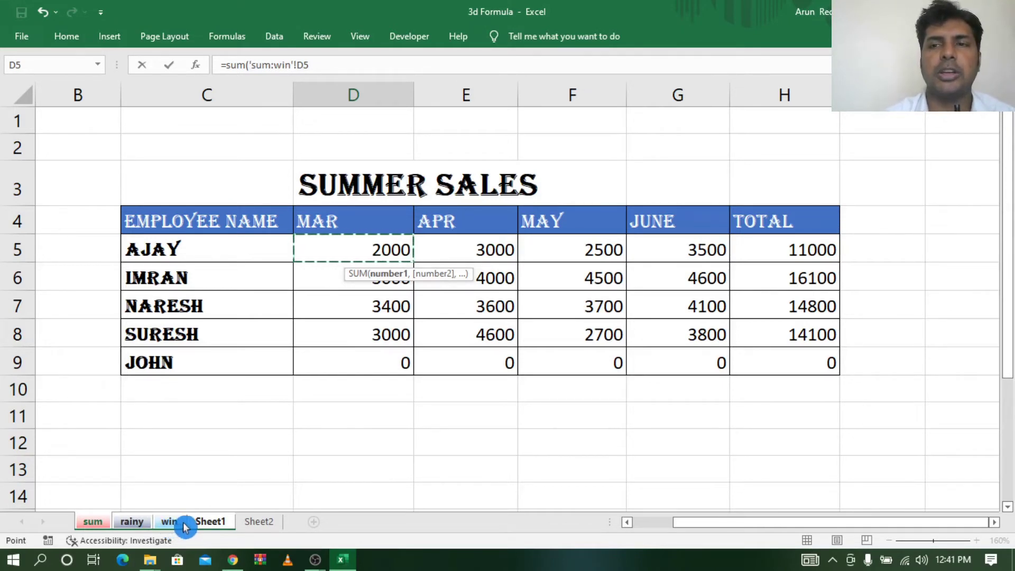
key(Return)
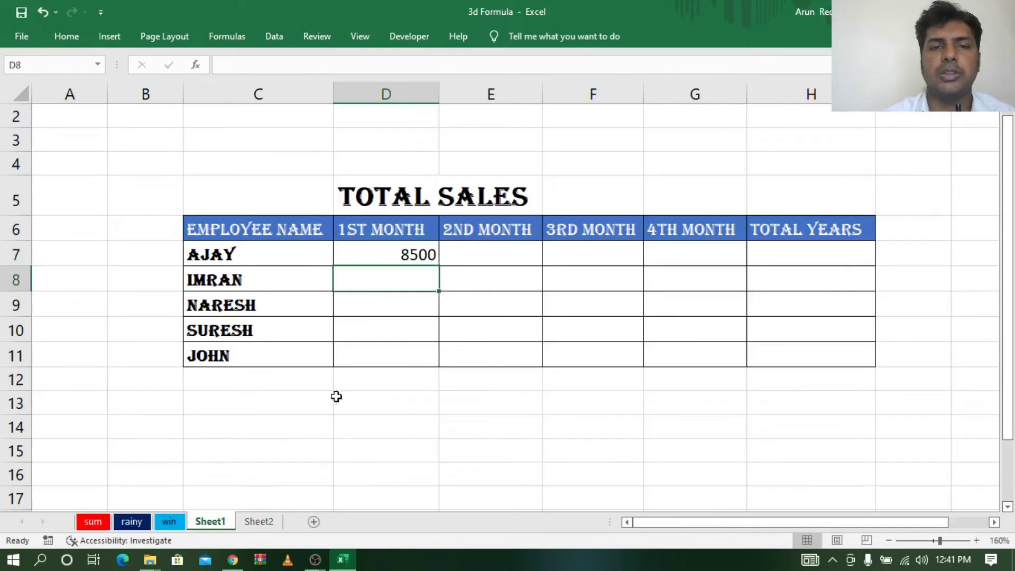
- Close D7's formula as =SUM(sum:win!D5) and fill it across Ajay's row to TOTAL YEARS (33300)
click(400, 255)
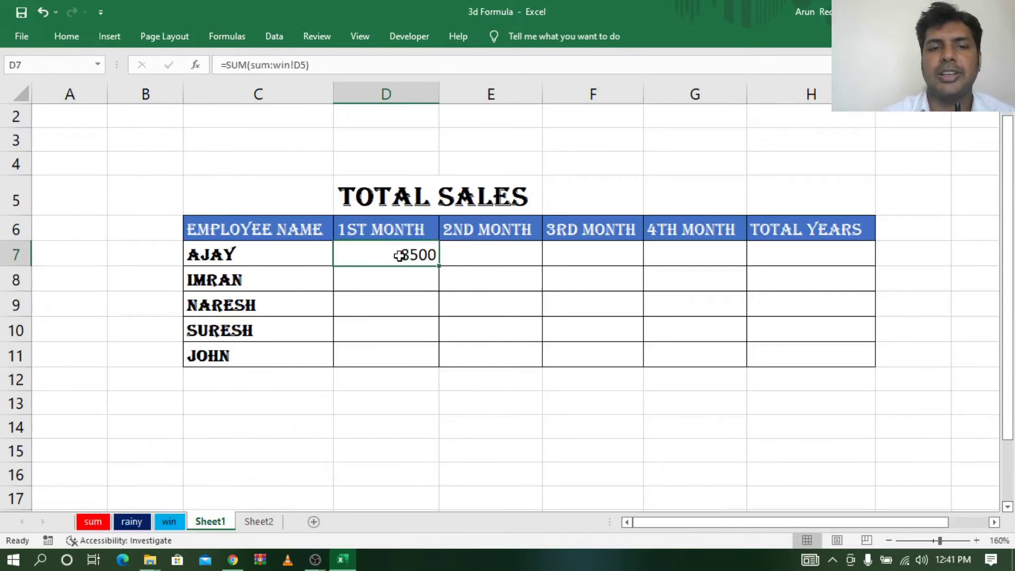
click(251, 66)
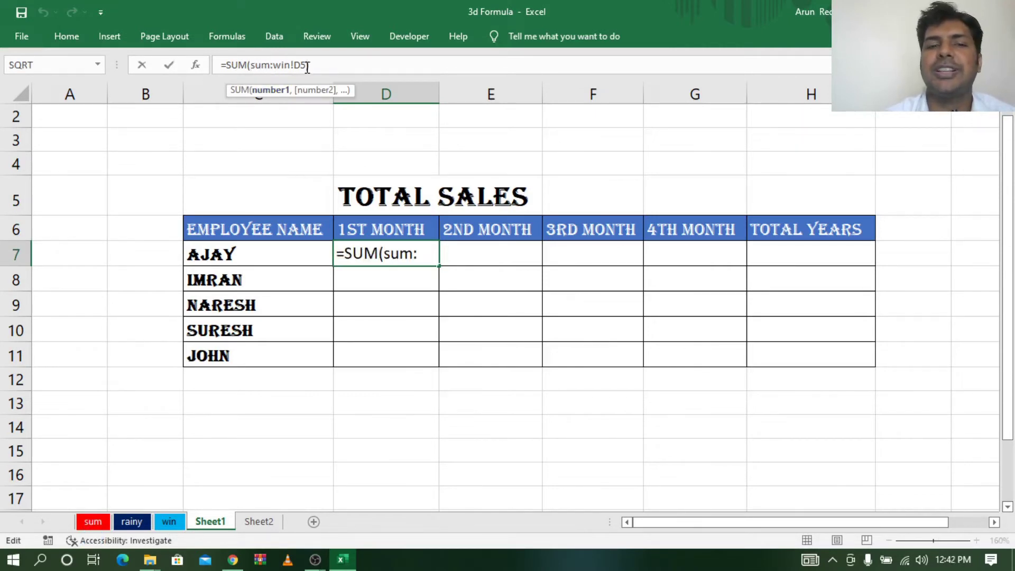
click(307, 67)
text())
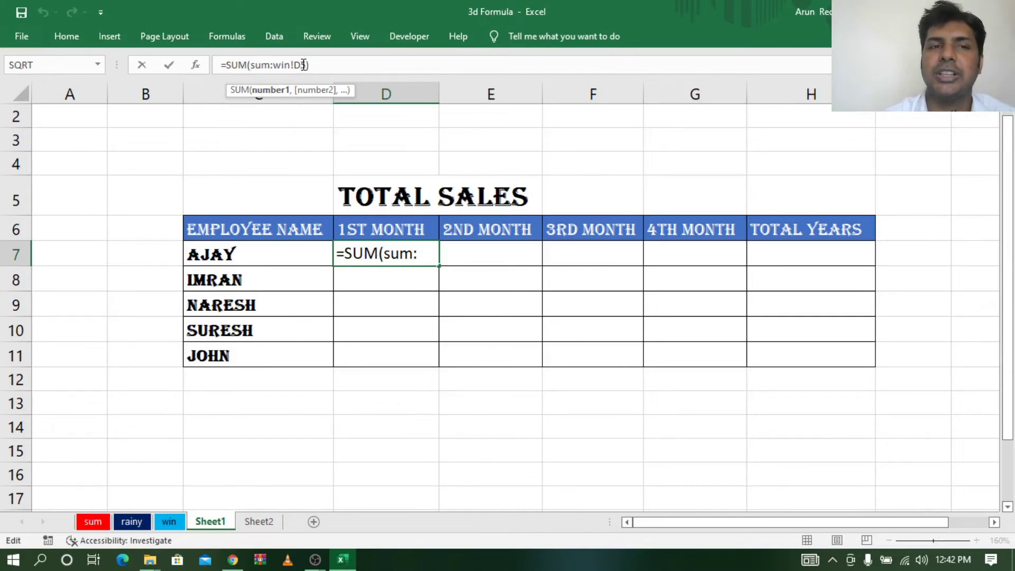
drag(85, 523, 178, 523)
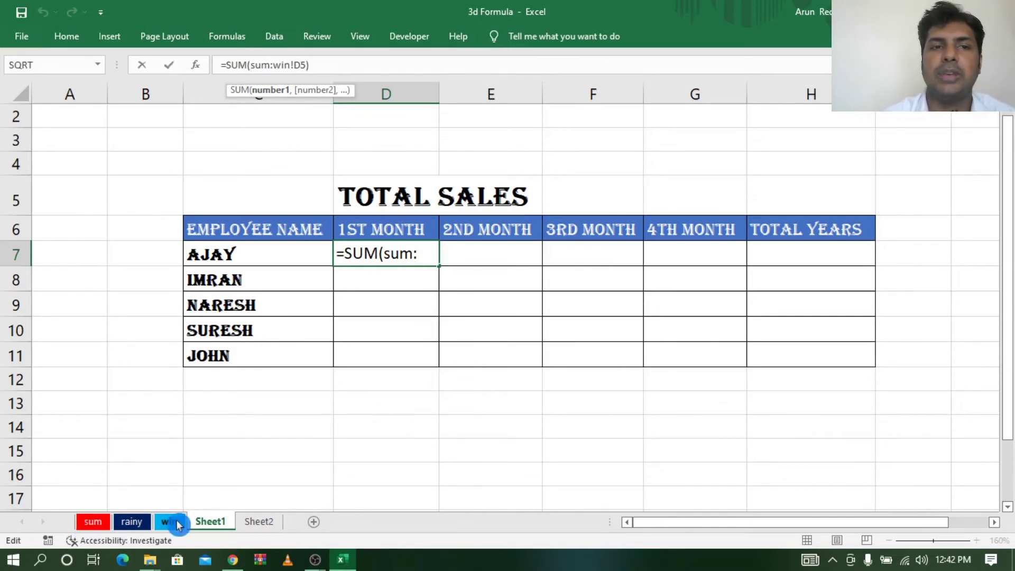
click(306, 64)
click(408, 257)
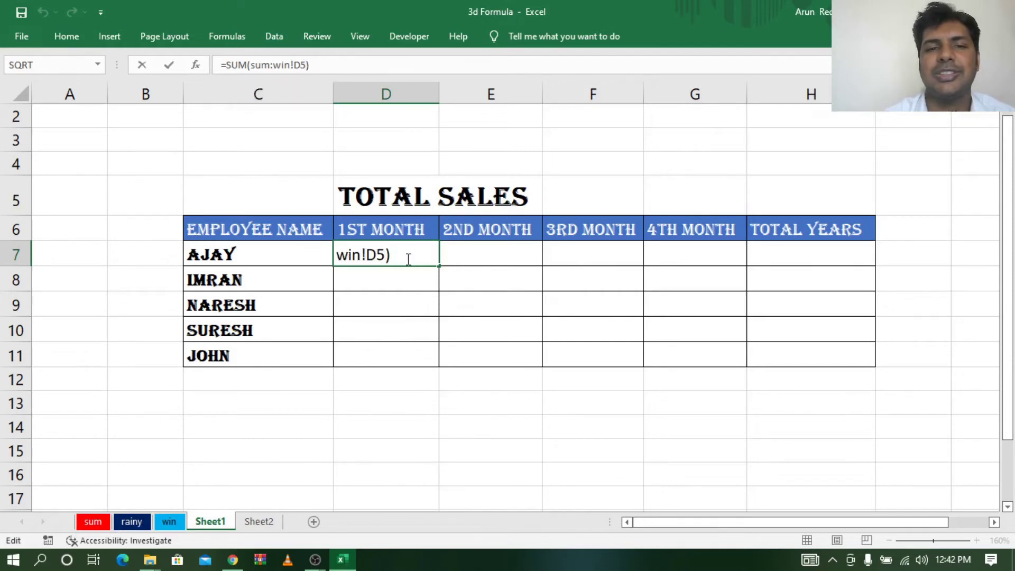
key(Return)
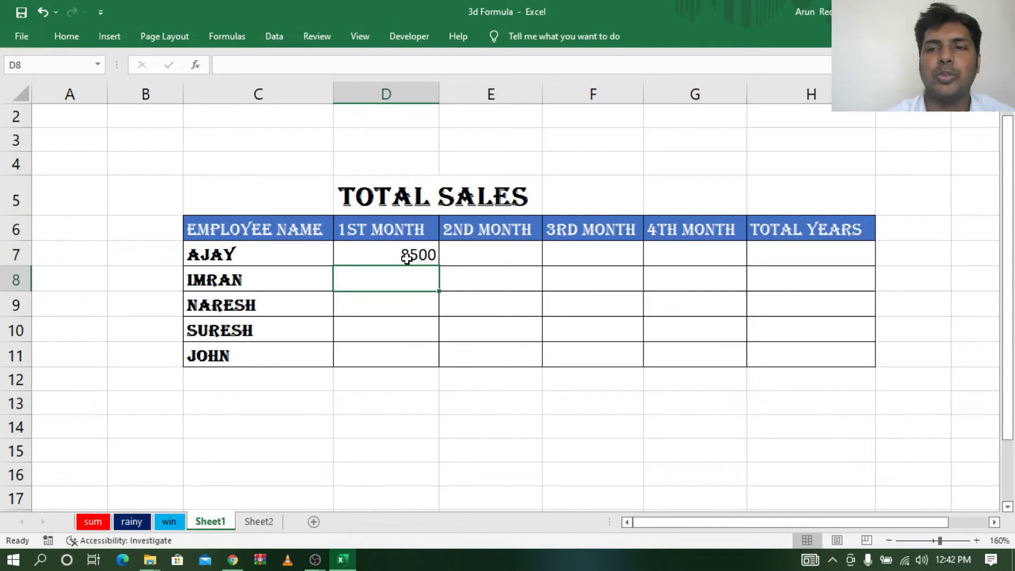
click(407, 255)
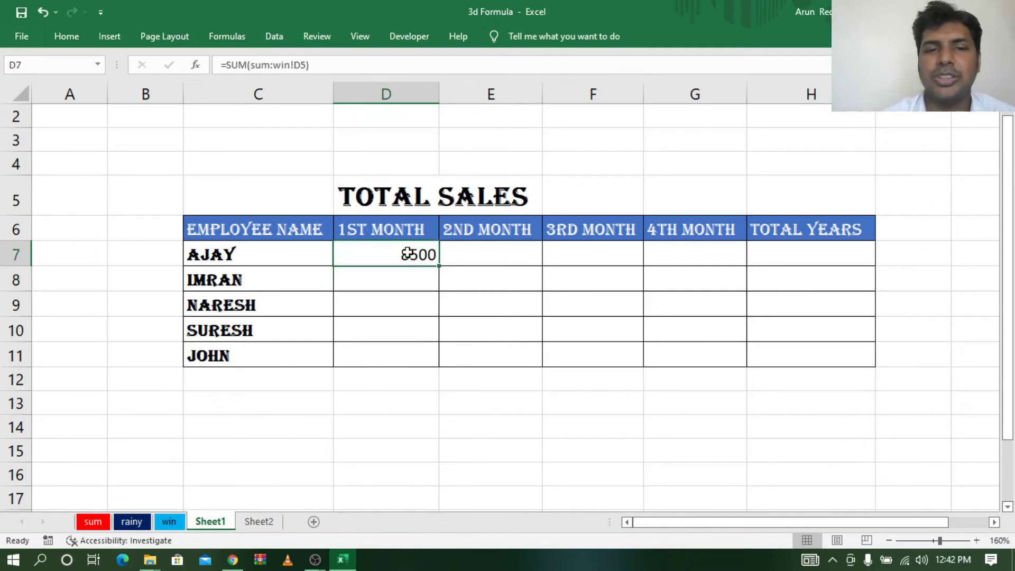
mouse_move(439, 266)
mouse_down()
mouse_move(604, 316)
mouse_move(871, 365)
mouse_up()
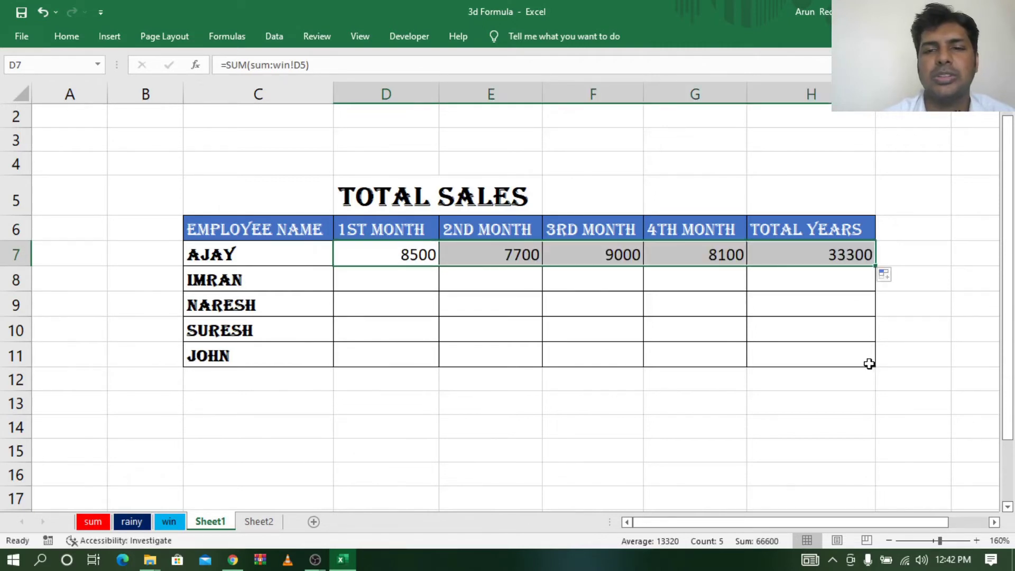
- Fill the row 7 formulas down through JOHN's row and check Ajay's total on the sum sheet
drag(874, 269, 862, 366)
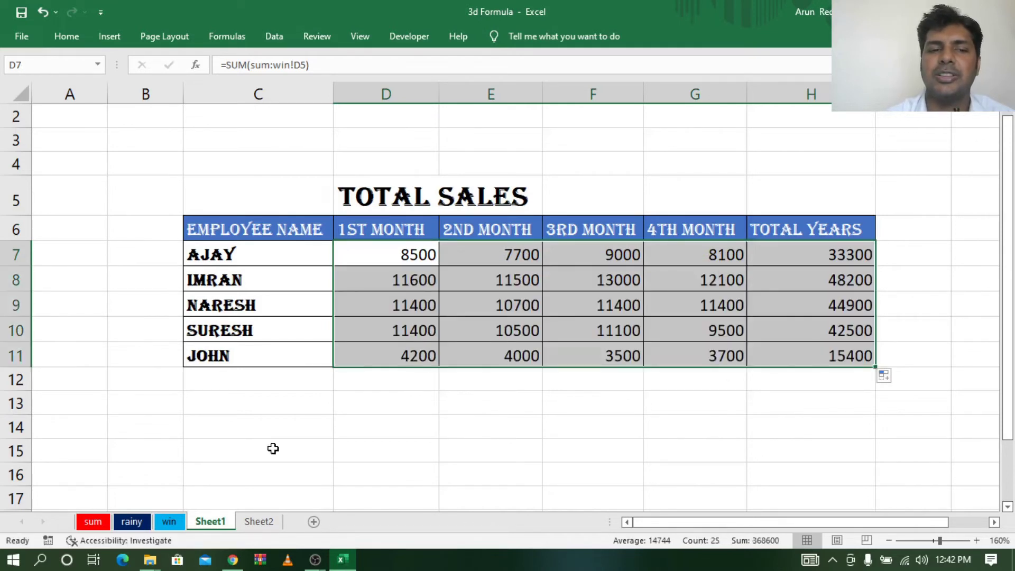
click(96, 520)
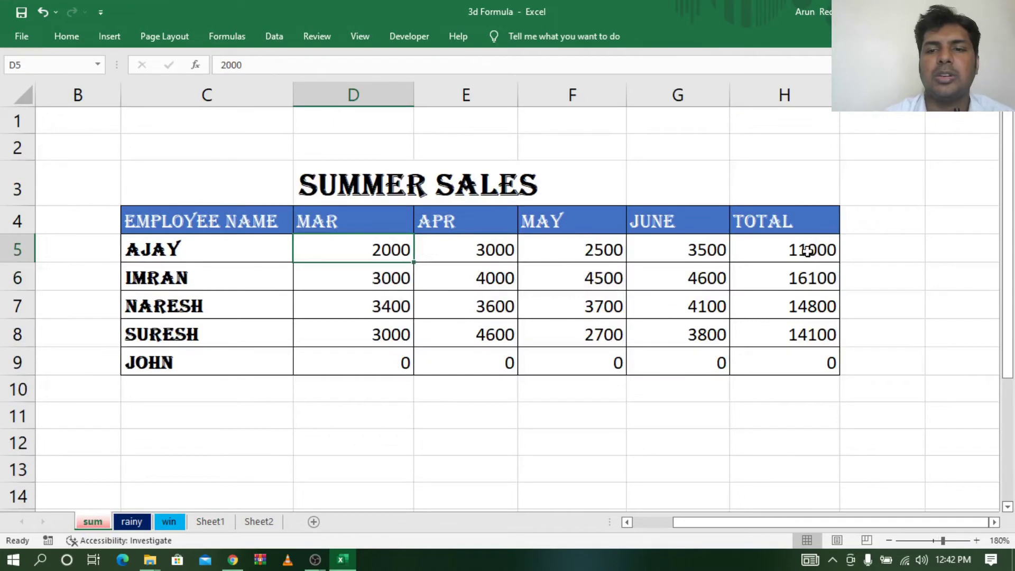
click(804, 251)
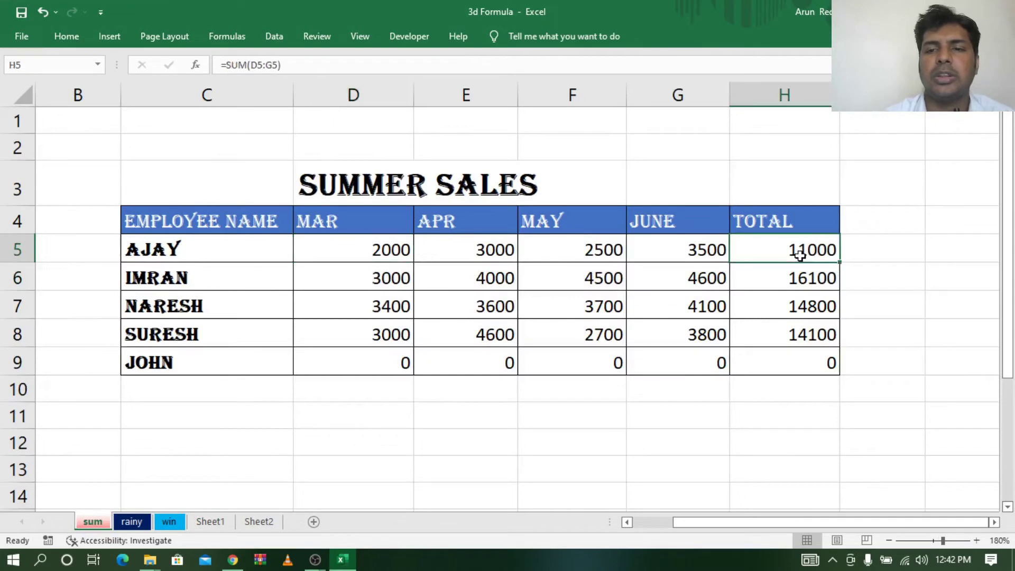
- Compare Ajay's totals on the rainy and win sheets, then return to TOTAL SALES
click(135, 521)
click(784, 254)
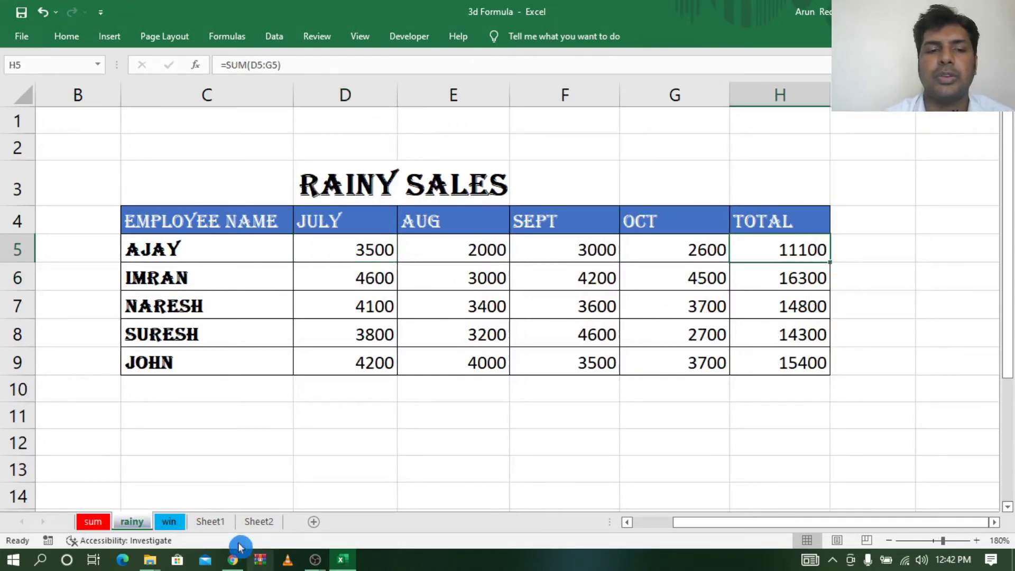
click(169, 521)
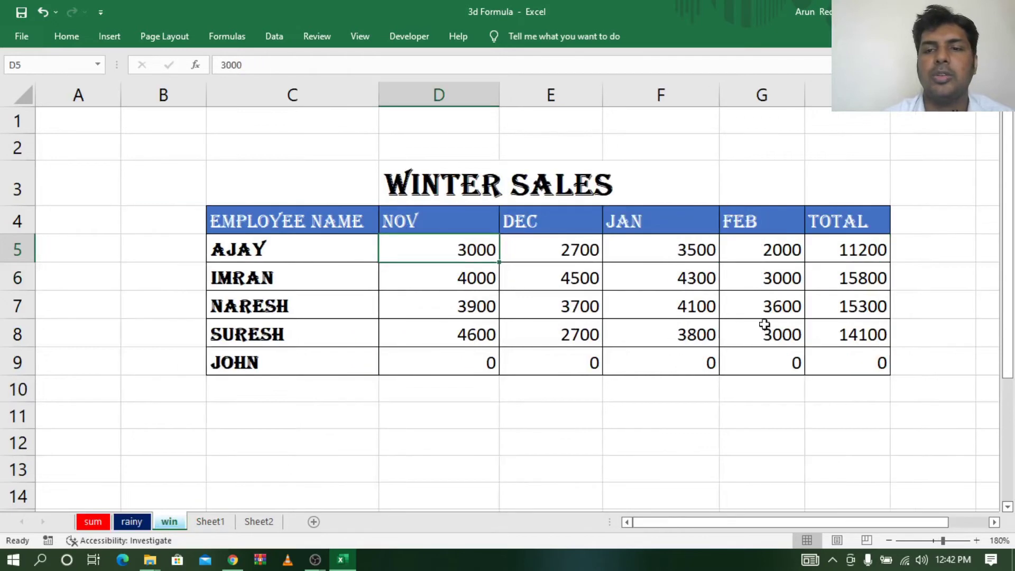
click(849, 253)
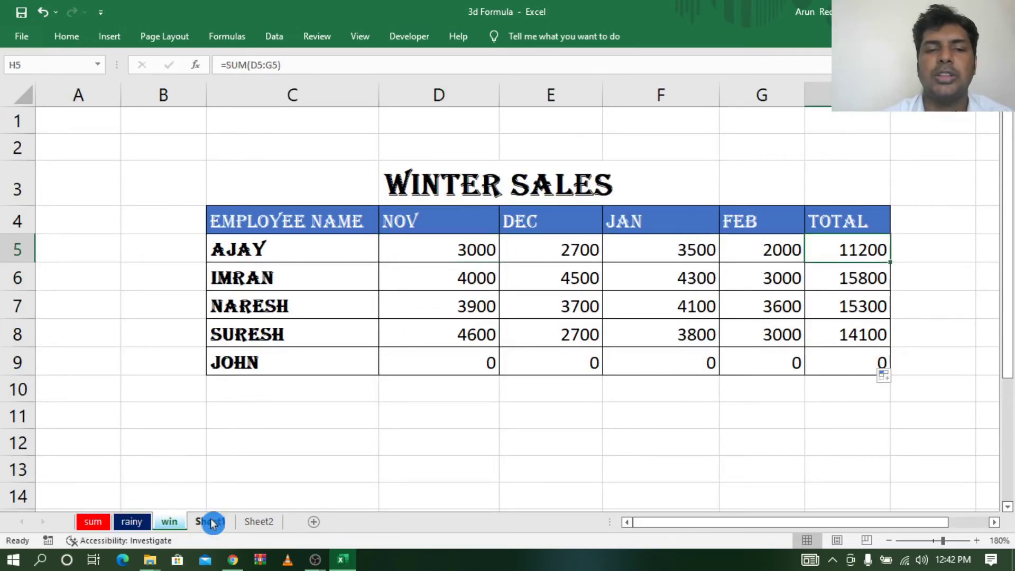
click(211, 520)
- Inspect the 3D formula in H7 and select the Total Sales table's header row
click(837, 259)
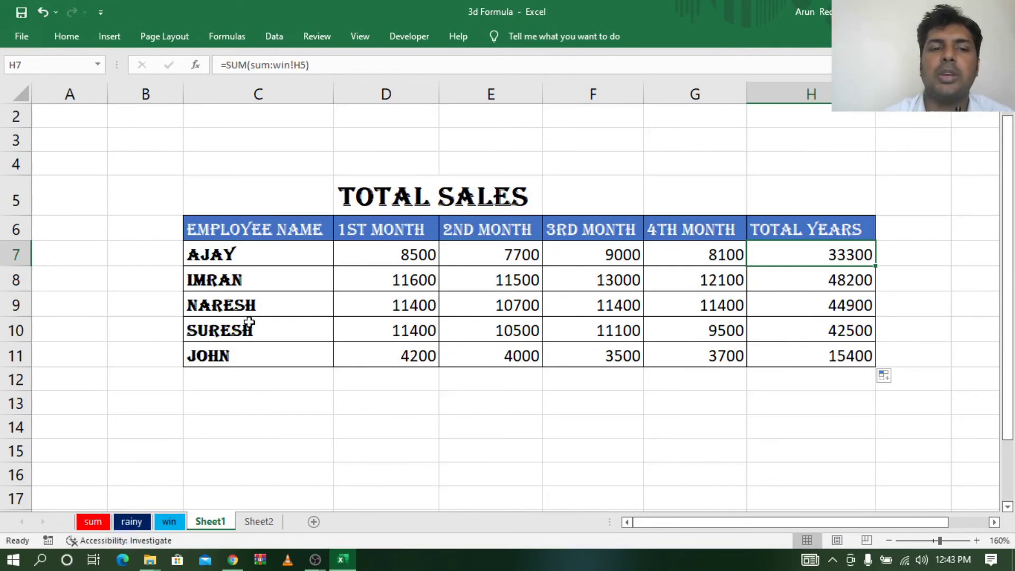
mouse_move(234, 229)
mouse_down()
mouse_move(828, 229)
mouse_move(826, 356)
mouse_up()
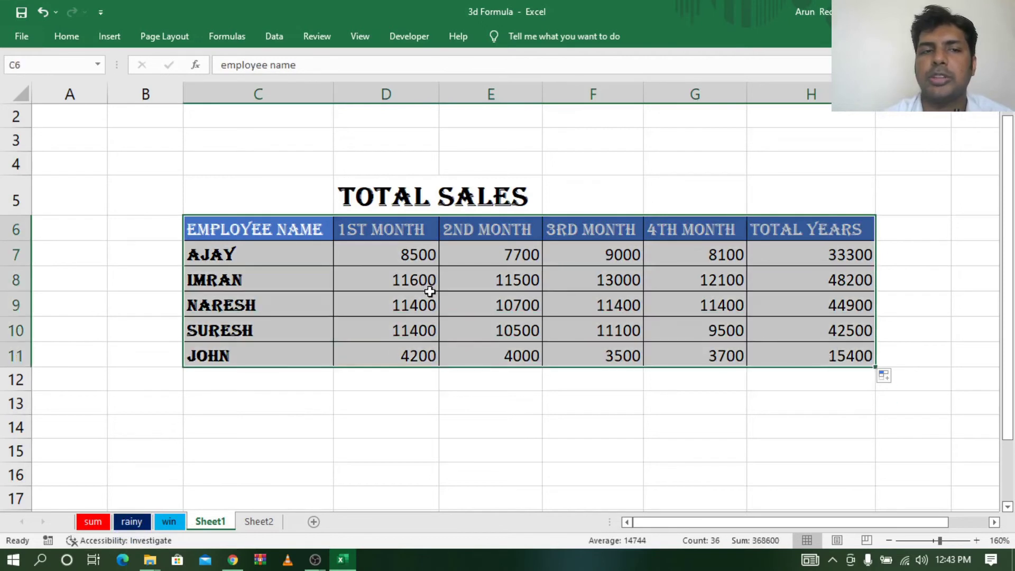
click(234, 228)
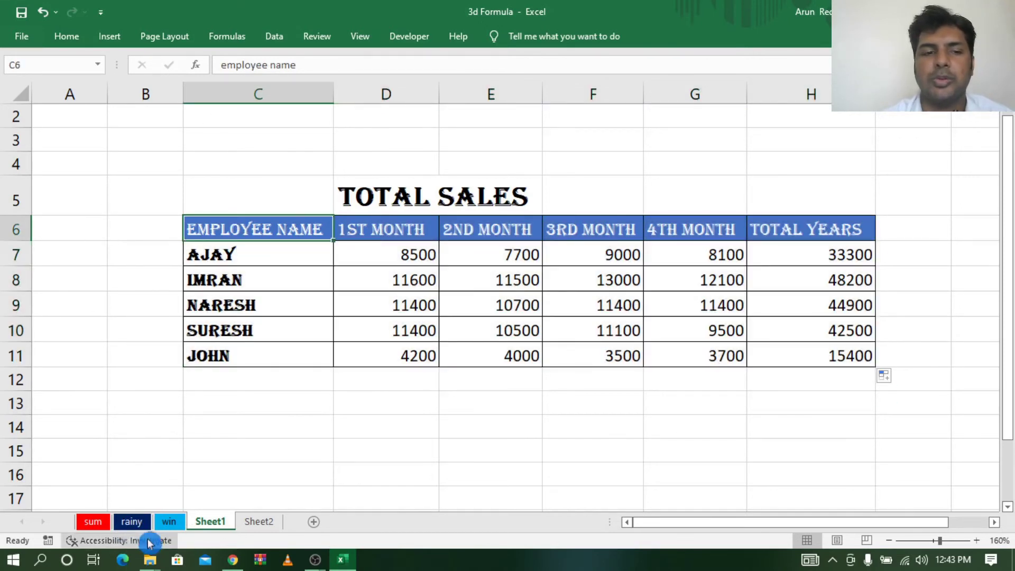
- Visit the sum, rainy and win sheets, selecting each table's EMPLOYEE NAME header
click(93, 522)
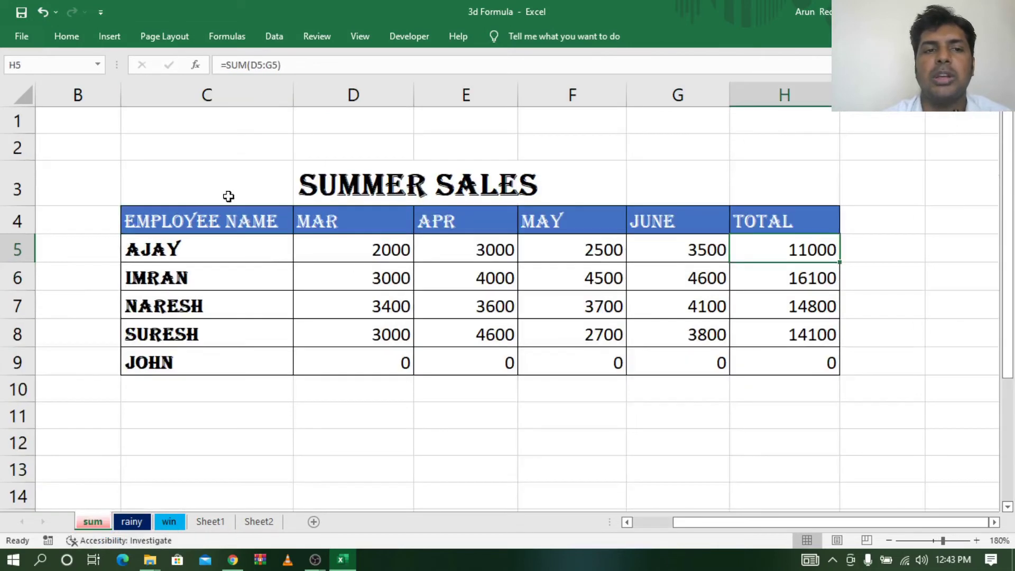
click(132, 522)
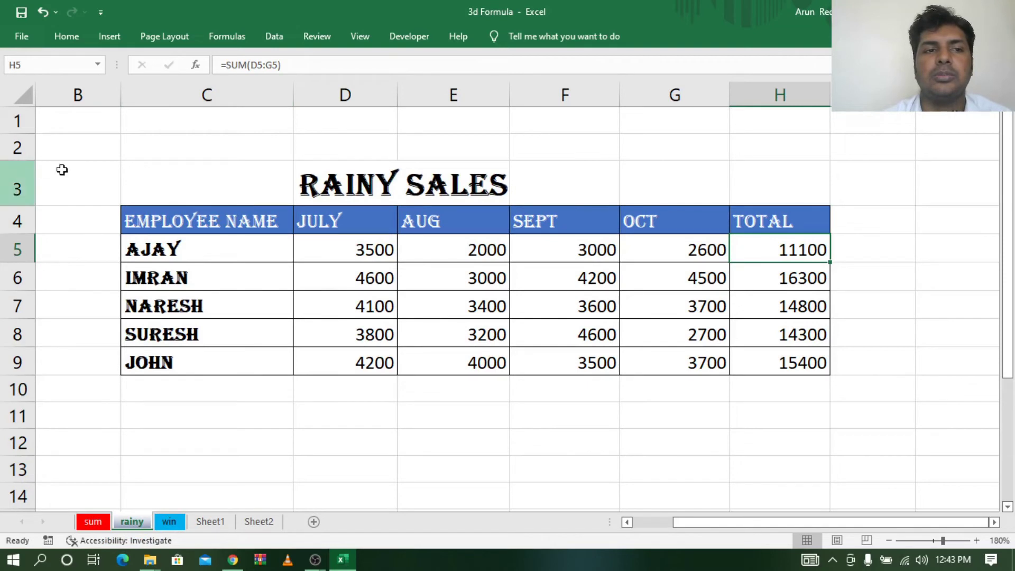
click(192, 218)
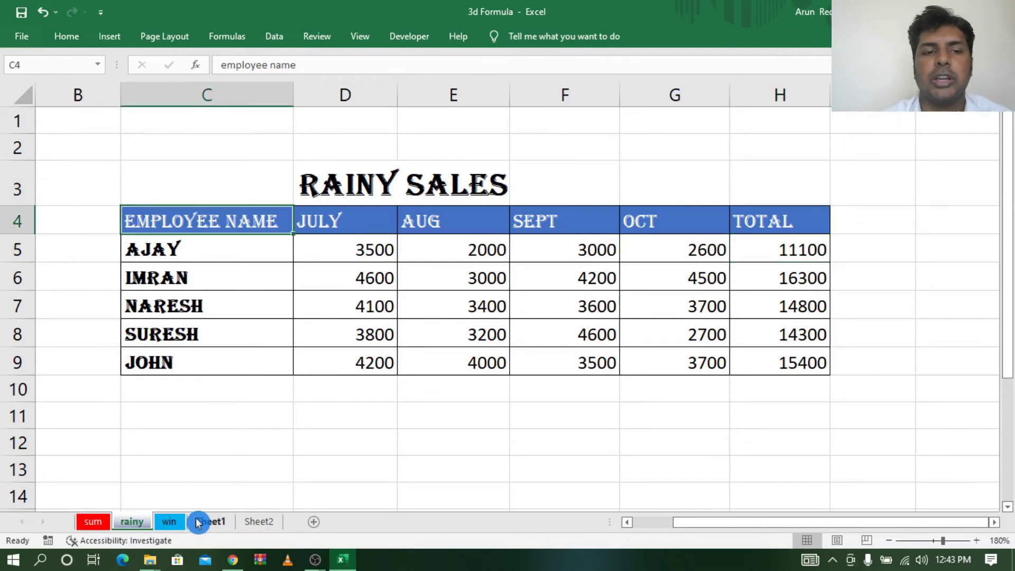
click(168, 523)
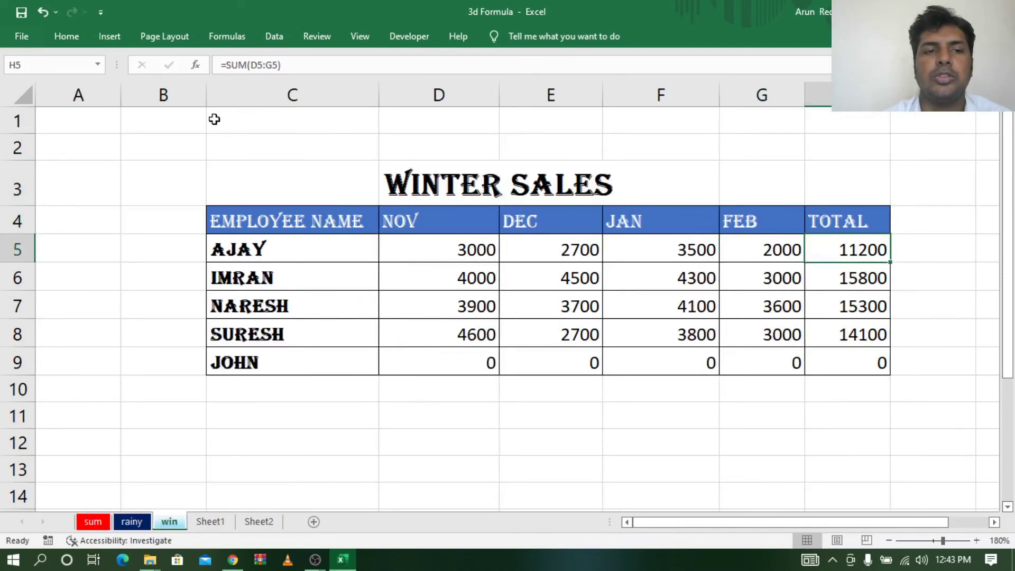
click(269, 218)
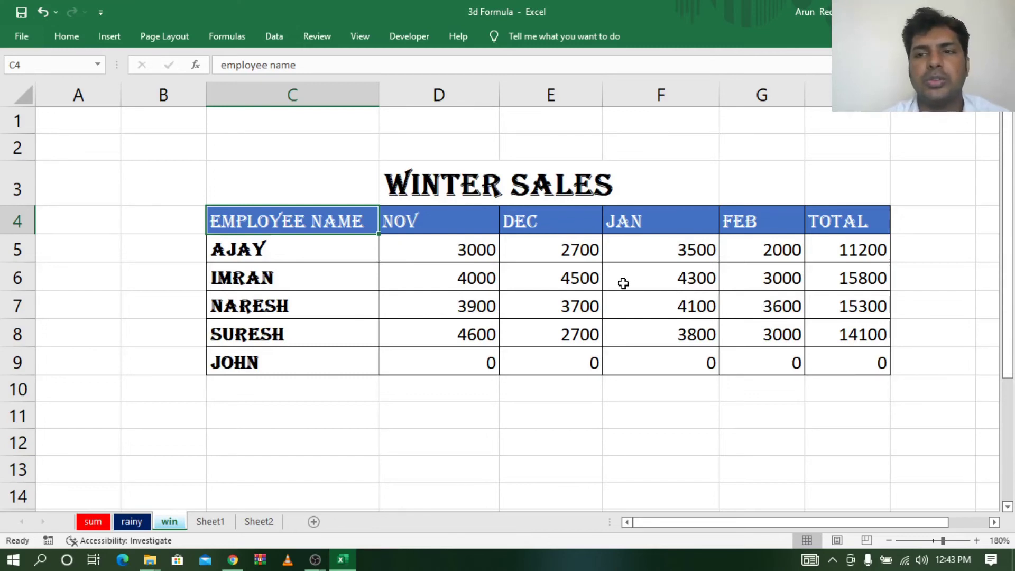
- Insert blank rows 3–5 on the rainy sheet and see Sheet1's totals shift, Ajay's to 22200
click(129, 523)
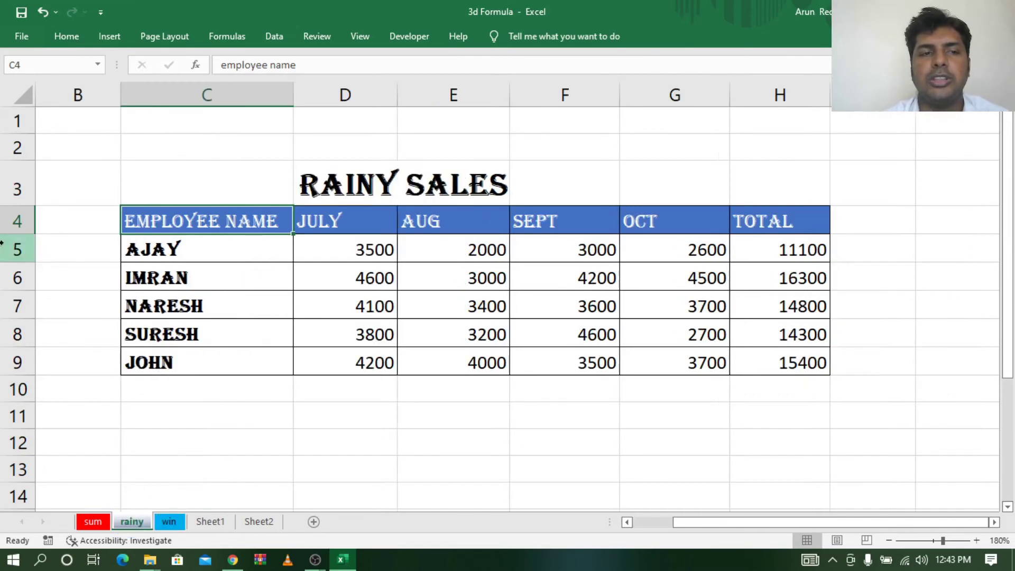
click(16, 191)
drag(16, 191, 16, 252)
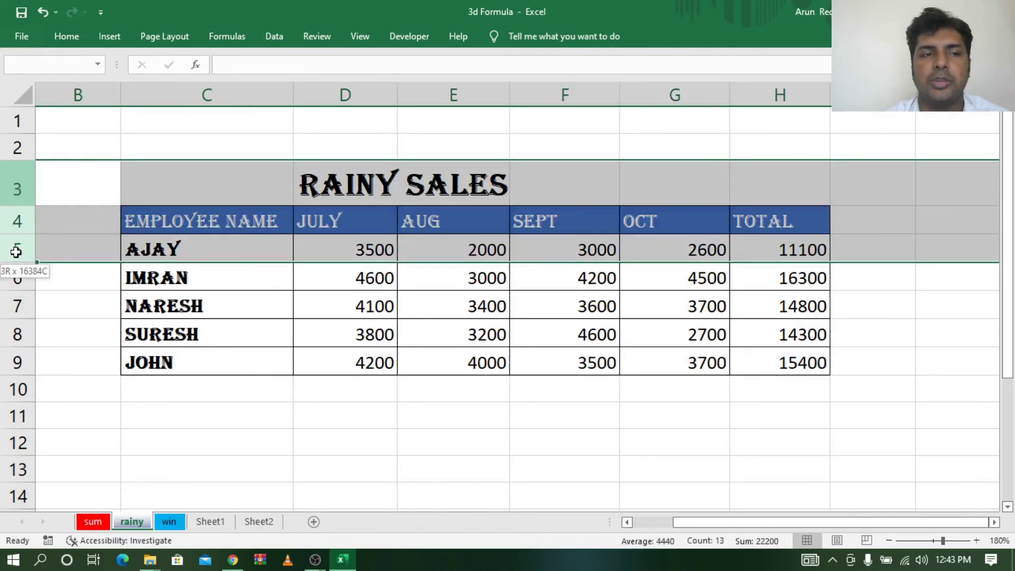
right_click(13, 224)
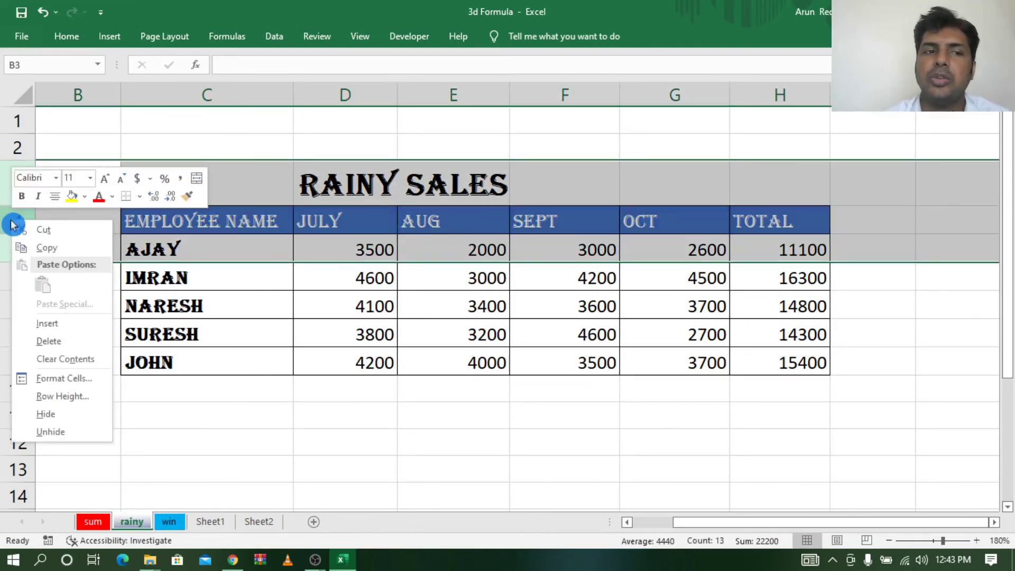
click(56, 329)
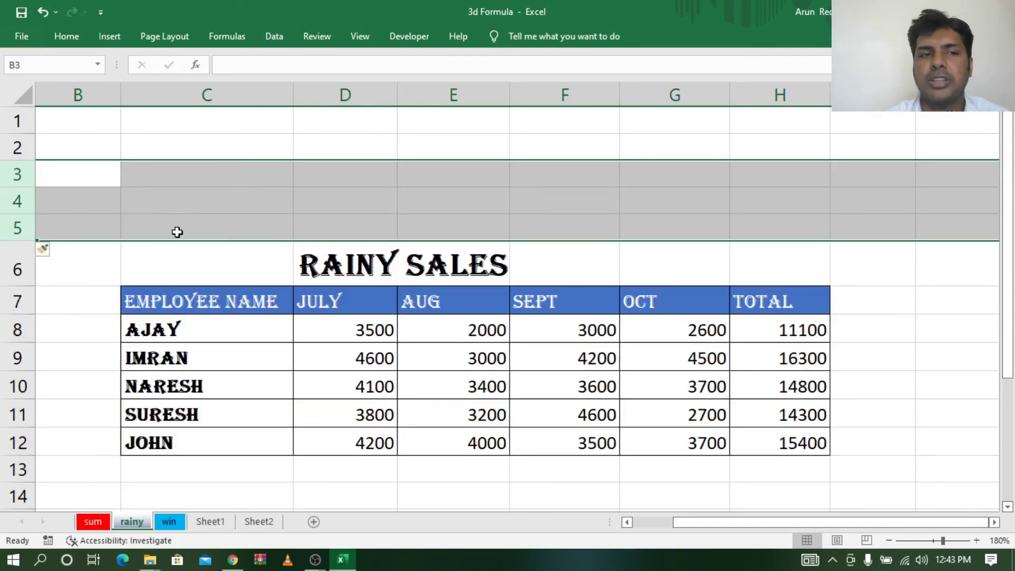
click(216, 523)
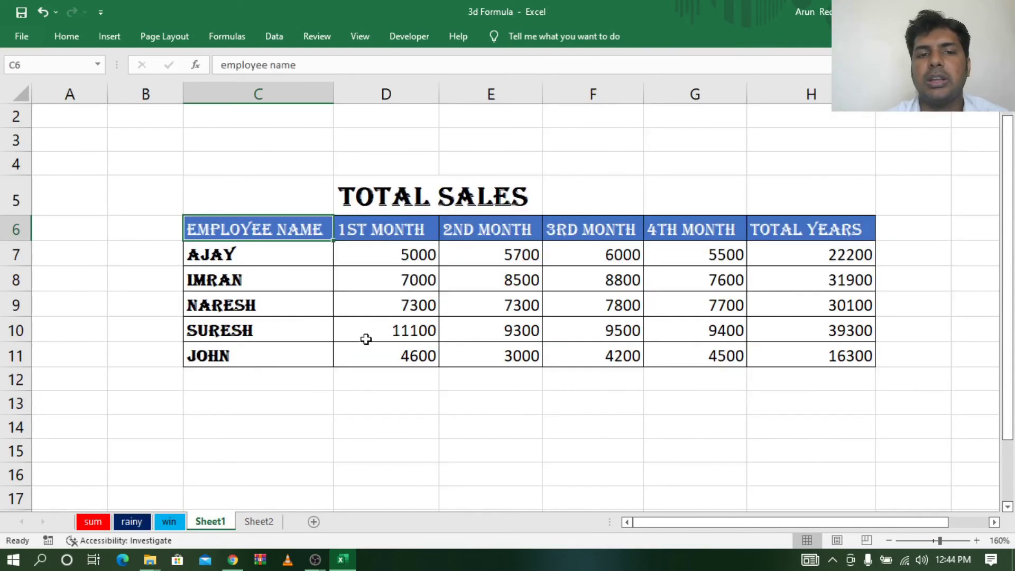
- Check D7's formula, then compare D5 on sum (2000), rainy (blank) and win (3000), finding rainy's 3500 in D8
click(404, 252)
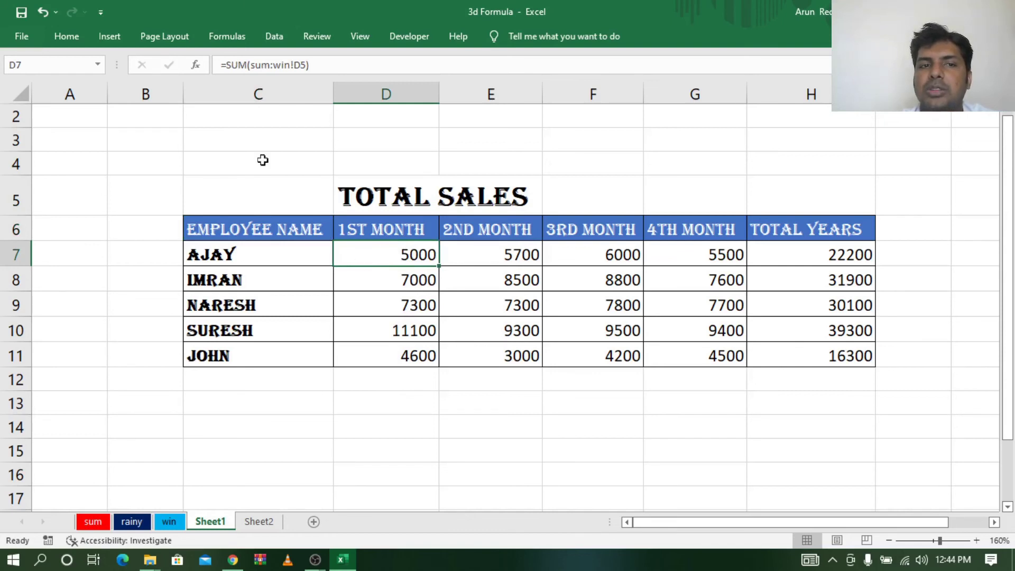
click(97, 522)
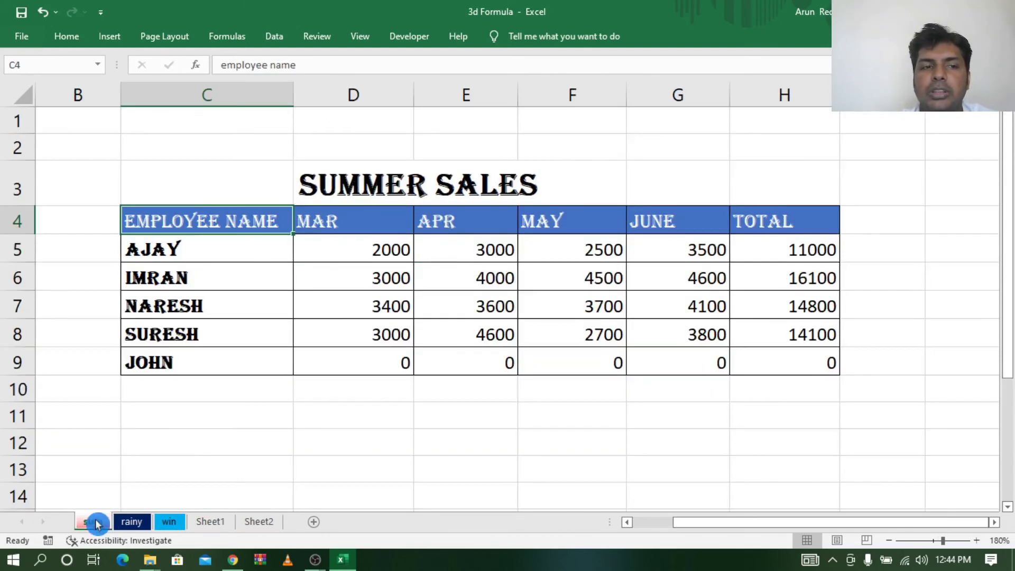
click(376, 254)
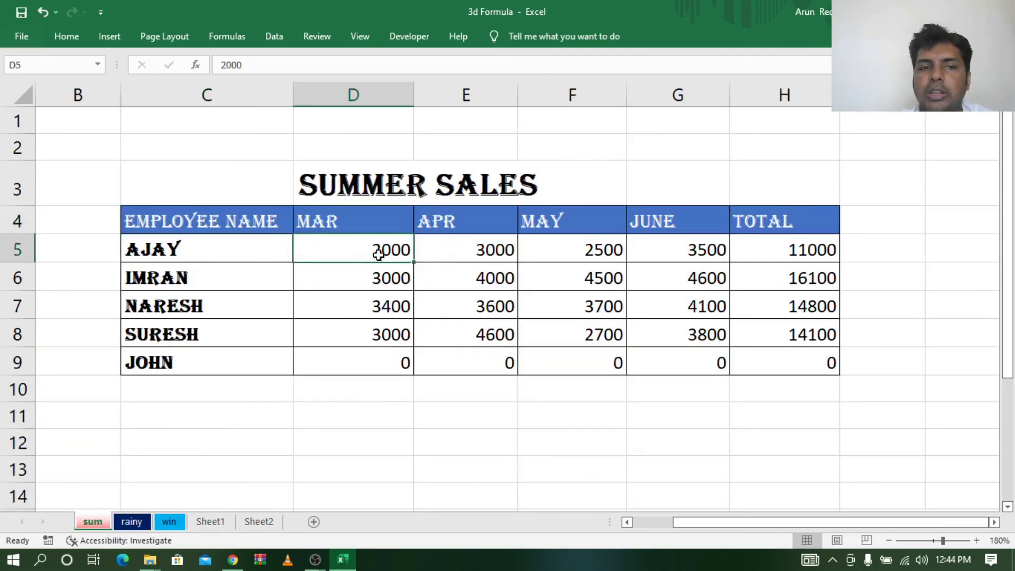
click(132, 522)
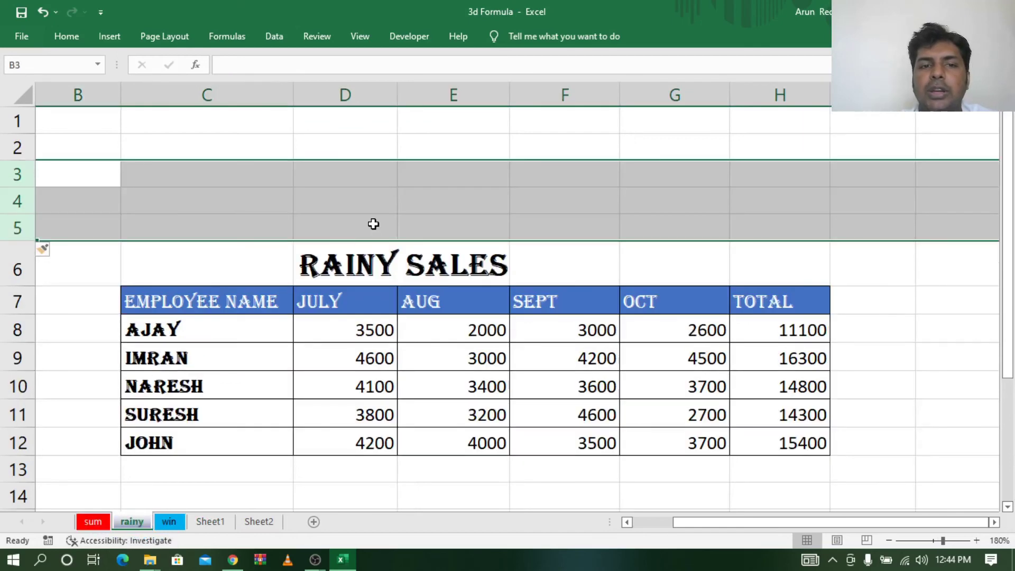
click(373, 224)
click(176, 523)
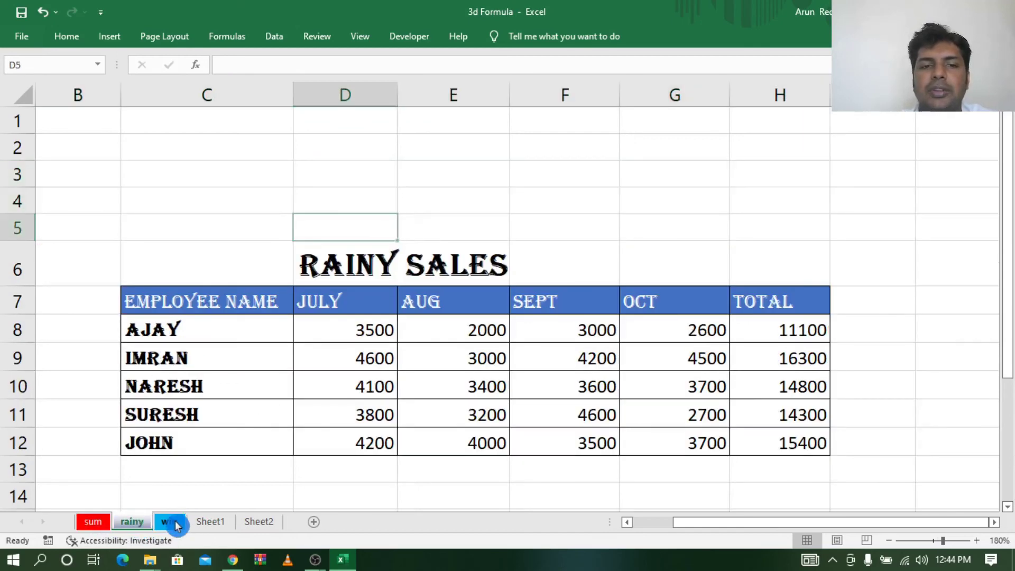
click(440, 251)
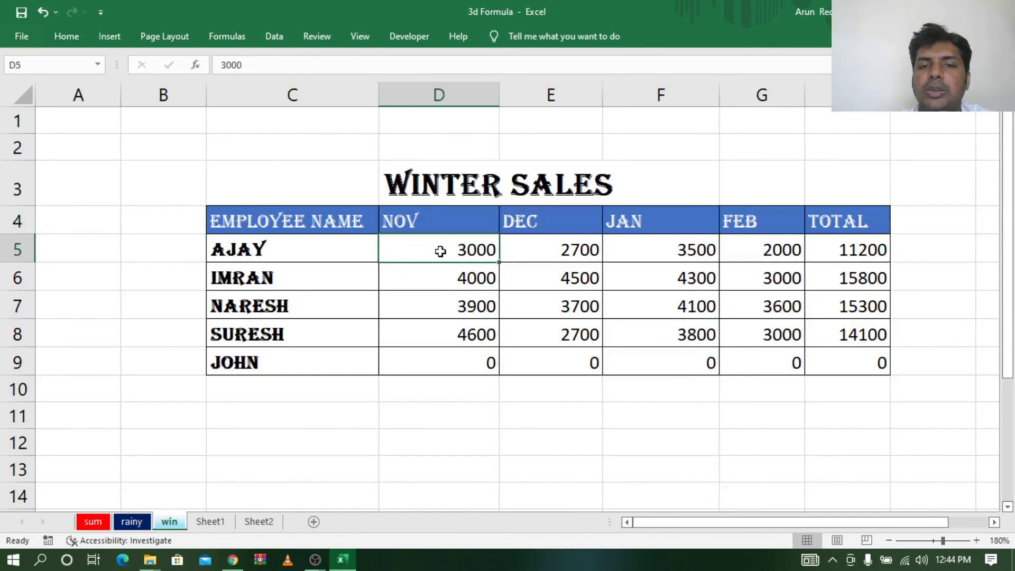
click(136, 523)
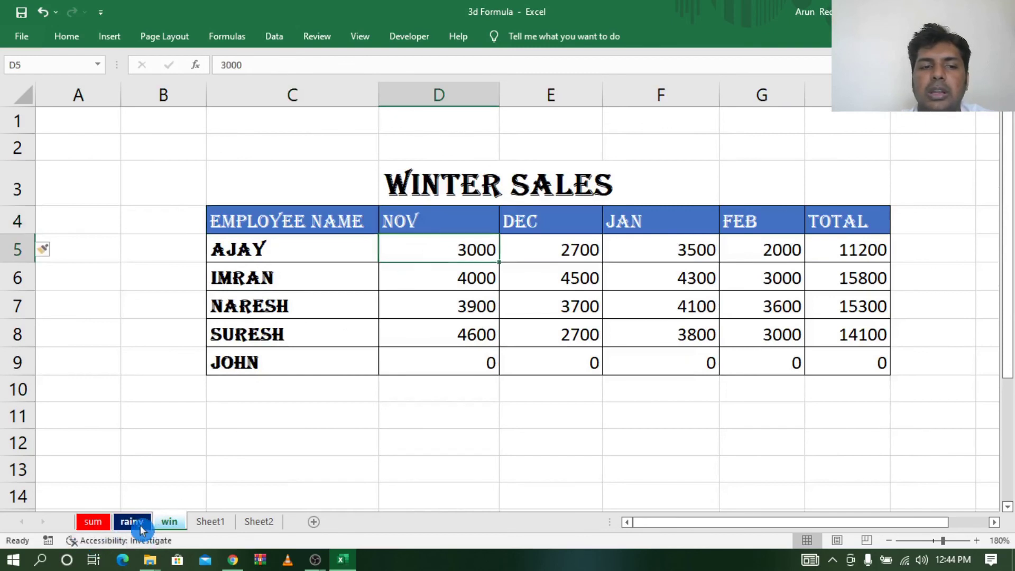
click(364, 329)
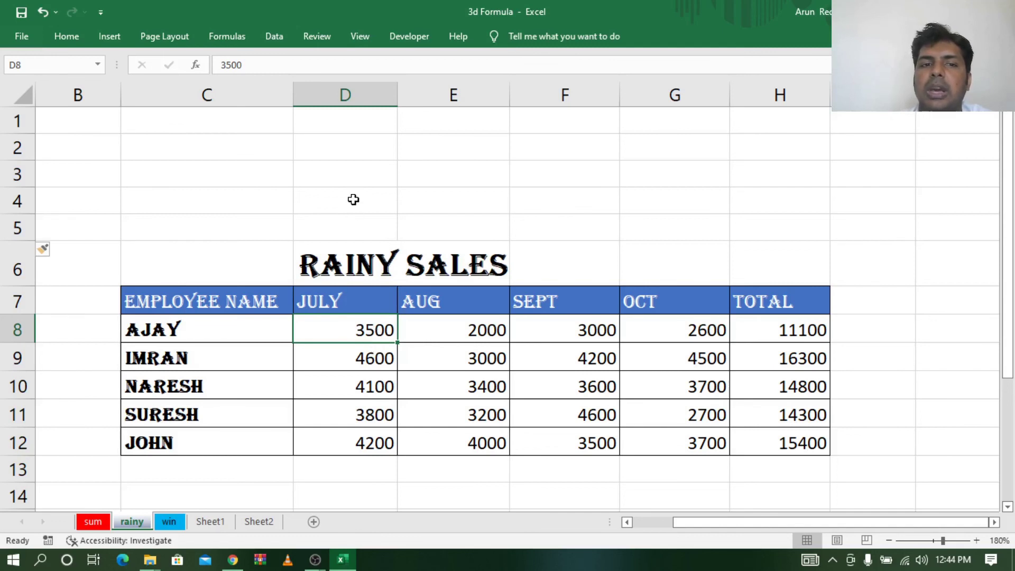
- Recheck the blank D5 on rainy against the Total Sales totals
click(352, 225)
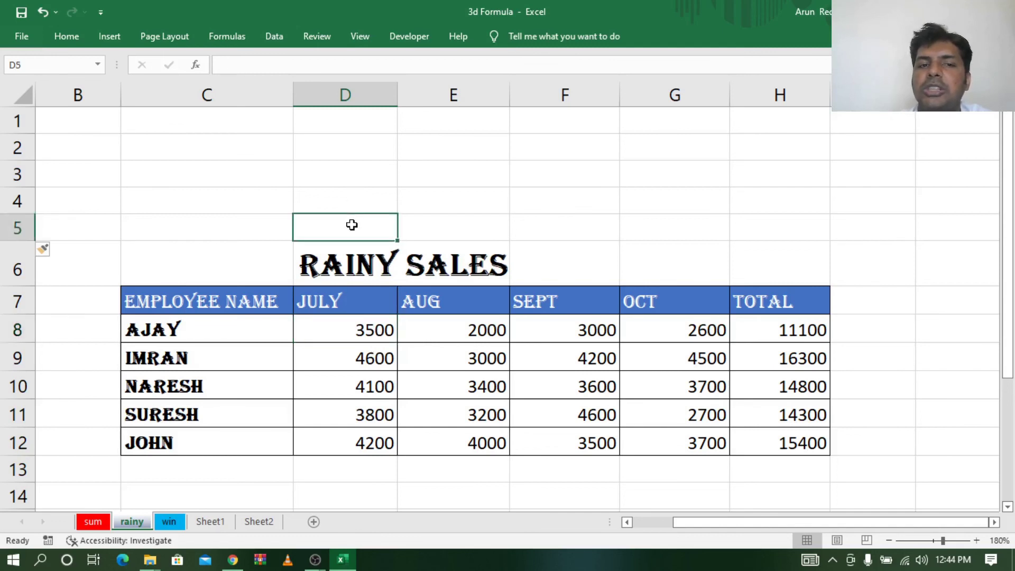
click(209, 521)
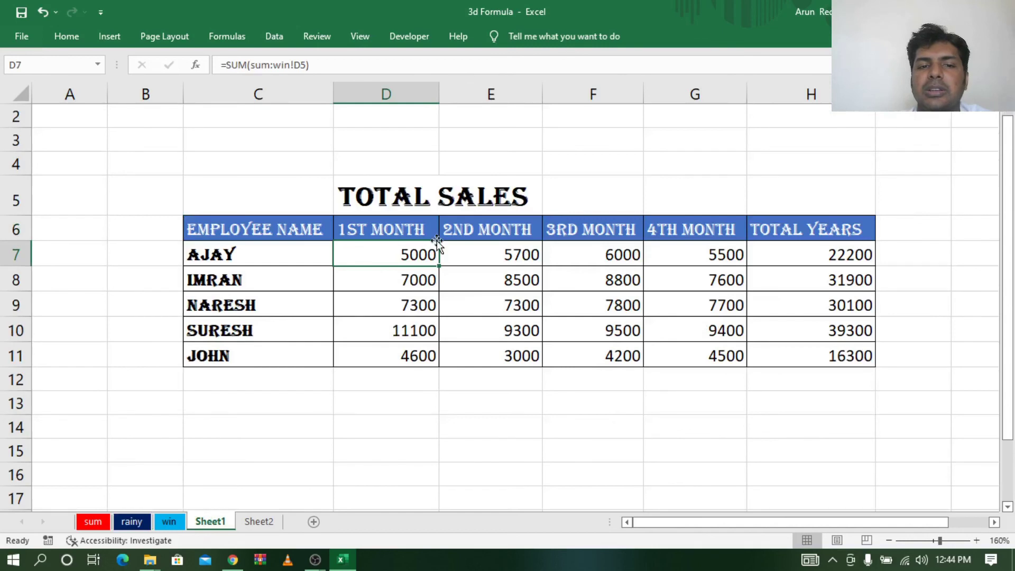
click(130, 522)
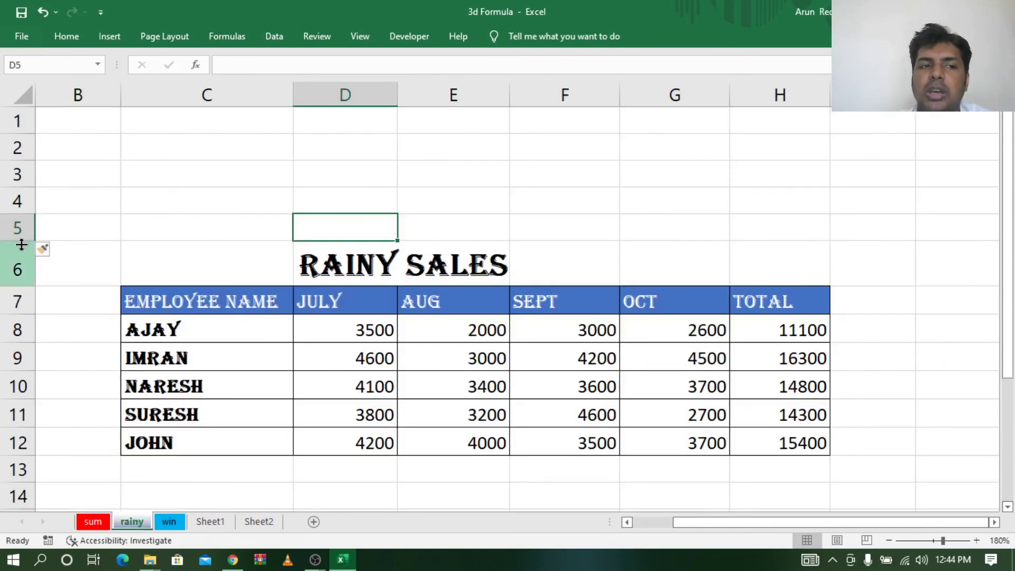
- Delete the three blank rows 3–5 on the rainy sheet and view Total Sales
click(11, 178)
drag(11, 177, 12, 226)
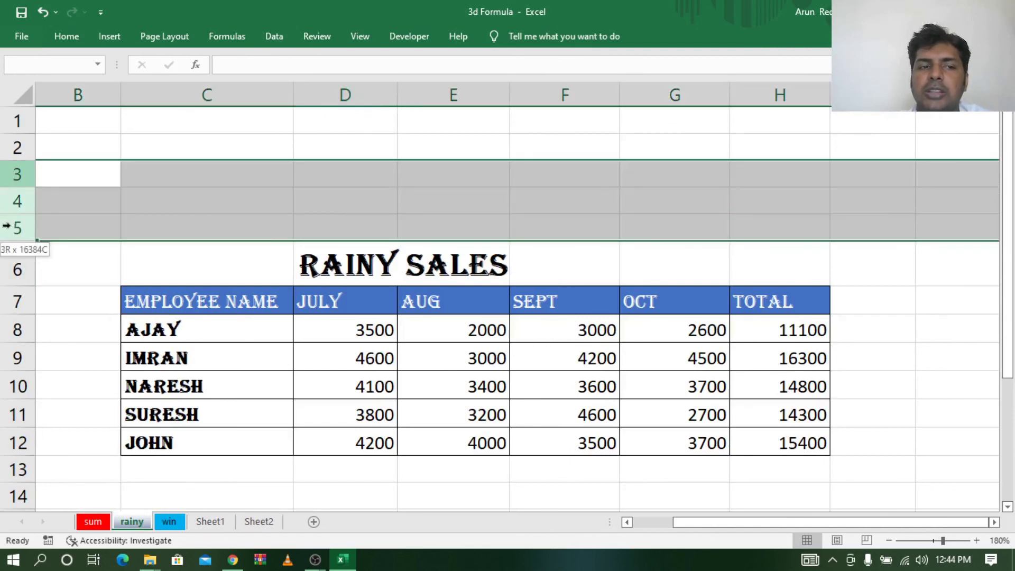
right_click(12, 227)
click(68, 347)
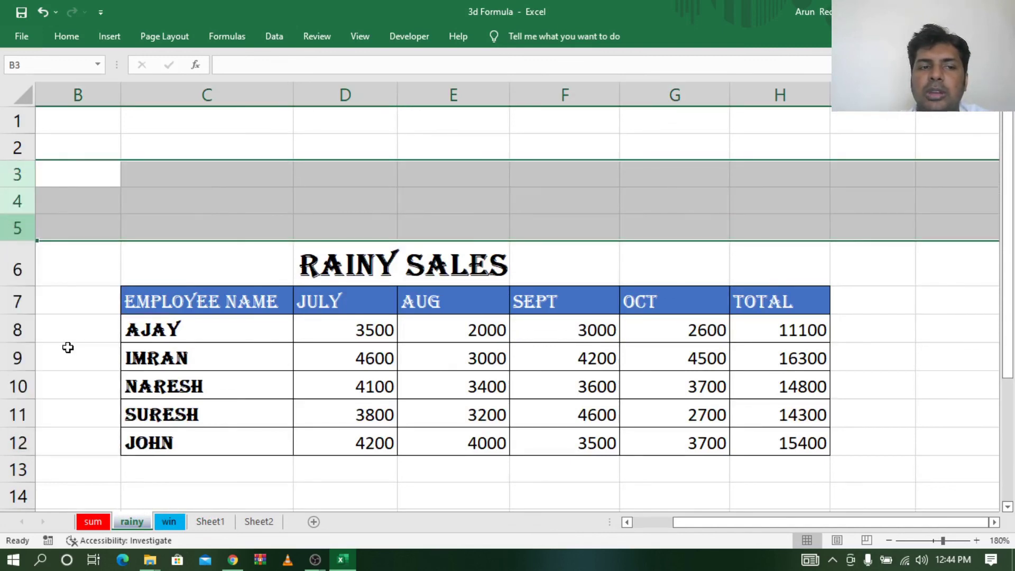
click(212, 522)
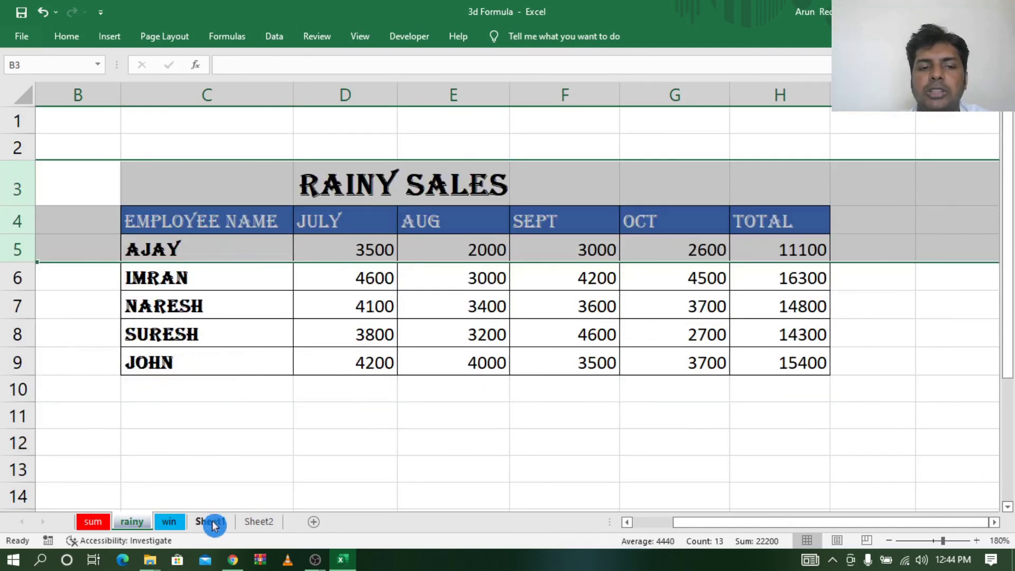